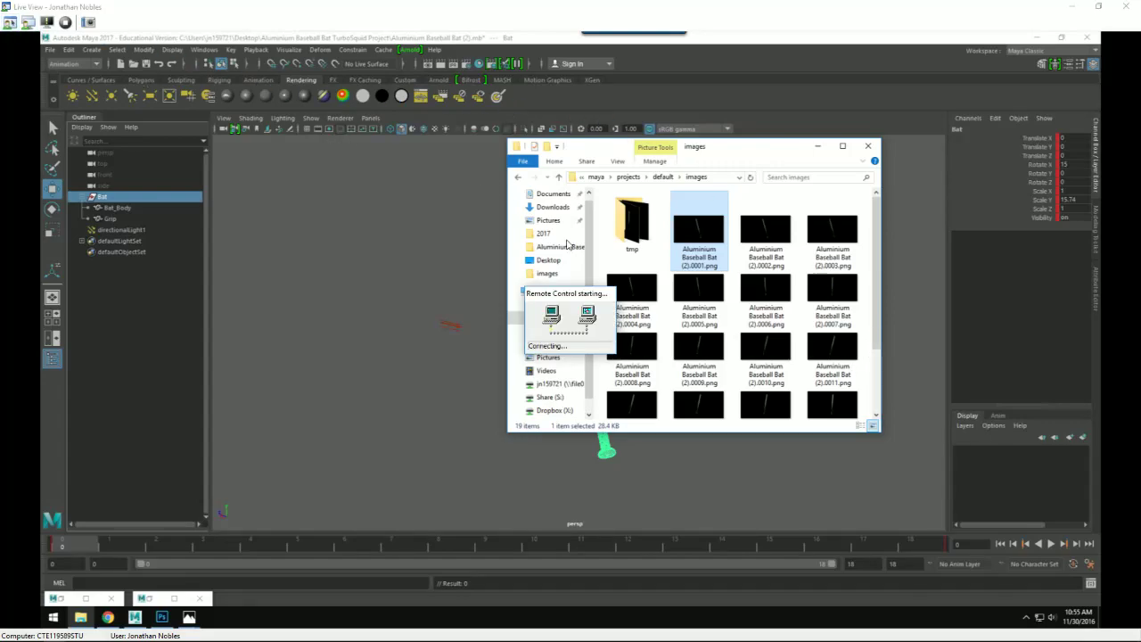
Close Live View, enlarge the student's remote session to full screen, and reposition the images folder window.
left_click(608, 325)
left_click_drag(292, 44, 247, 17)
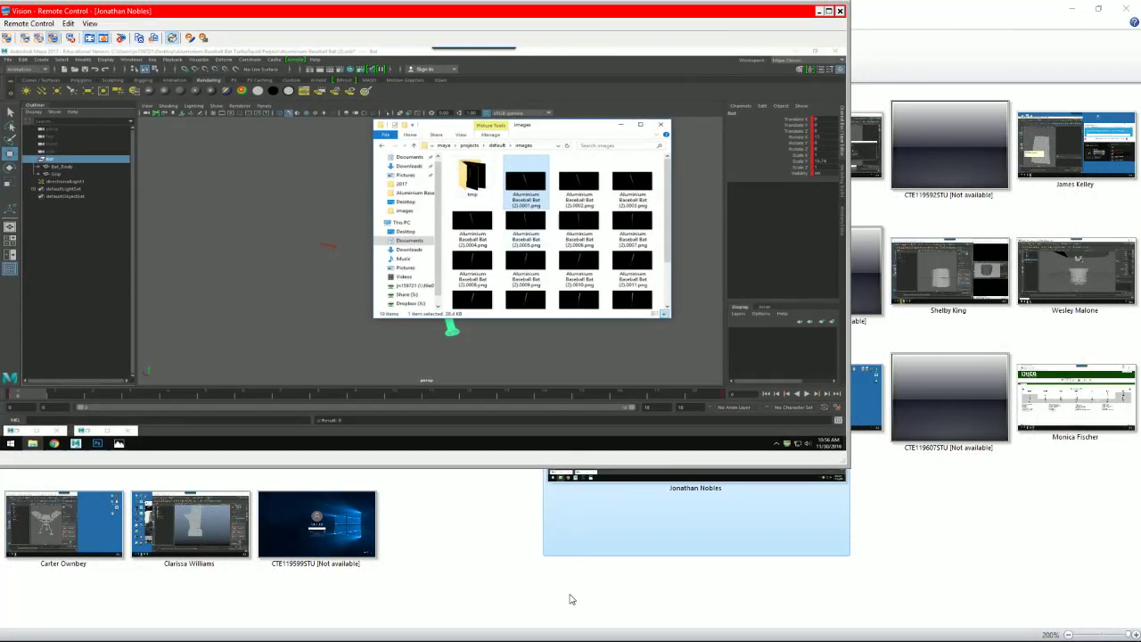
left_click_drag(846, 466, 1140, 641)
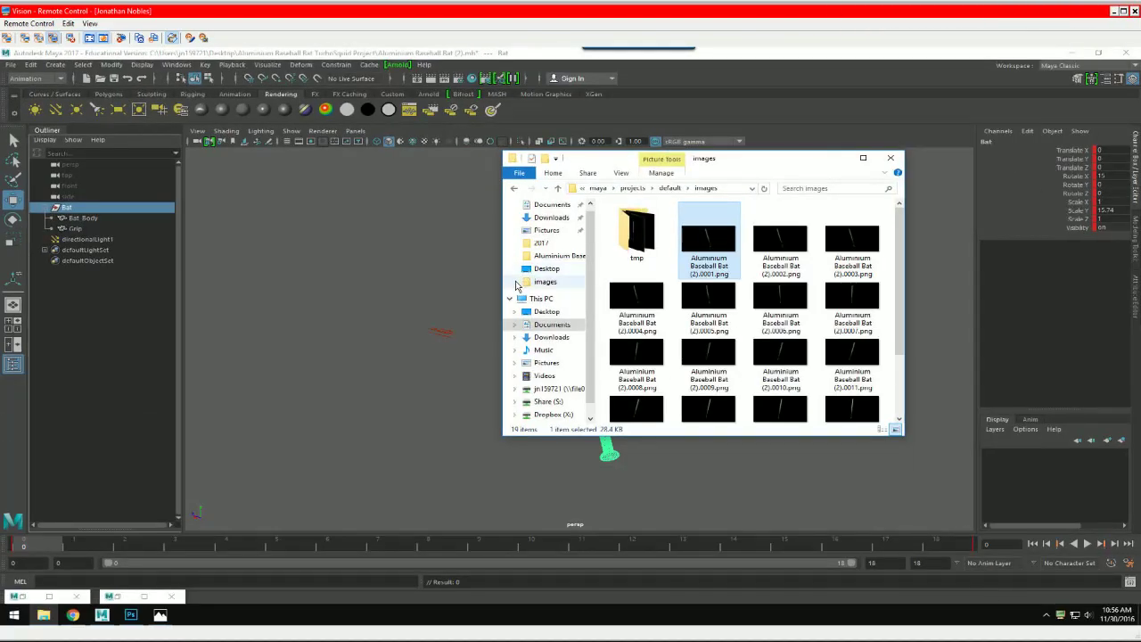
left_click_drag(602, 158, 365, 233)
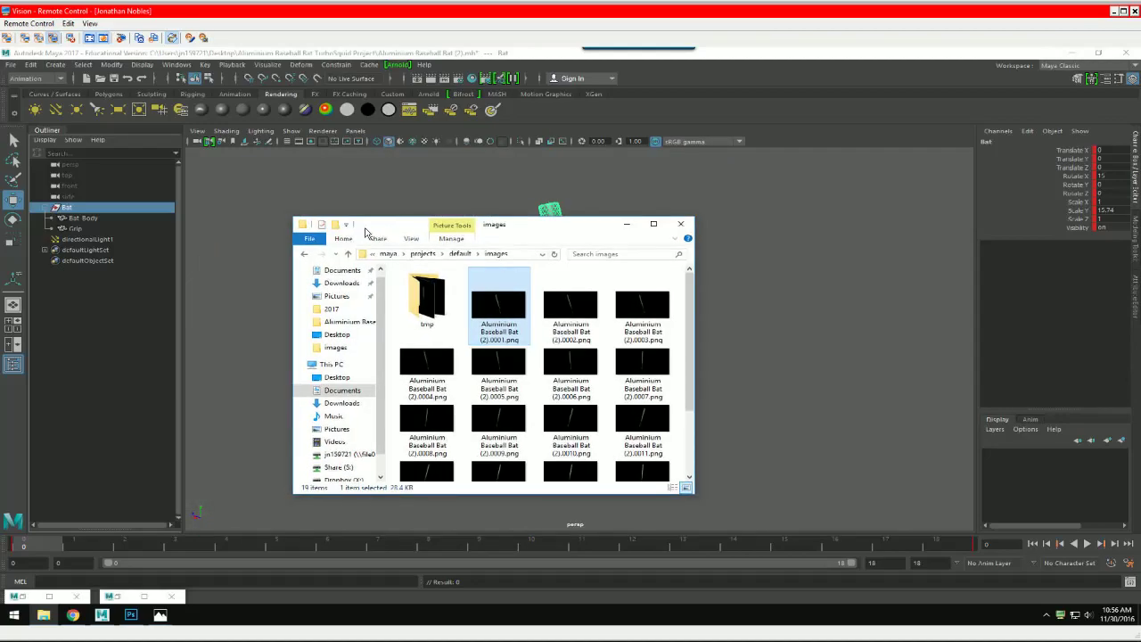
Launch Adobe Premiere Pro CC 2015 from the Start menu's All apps list.
left_click(14, 614)
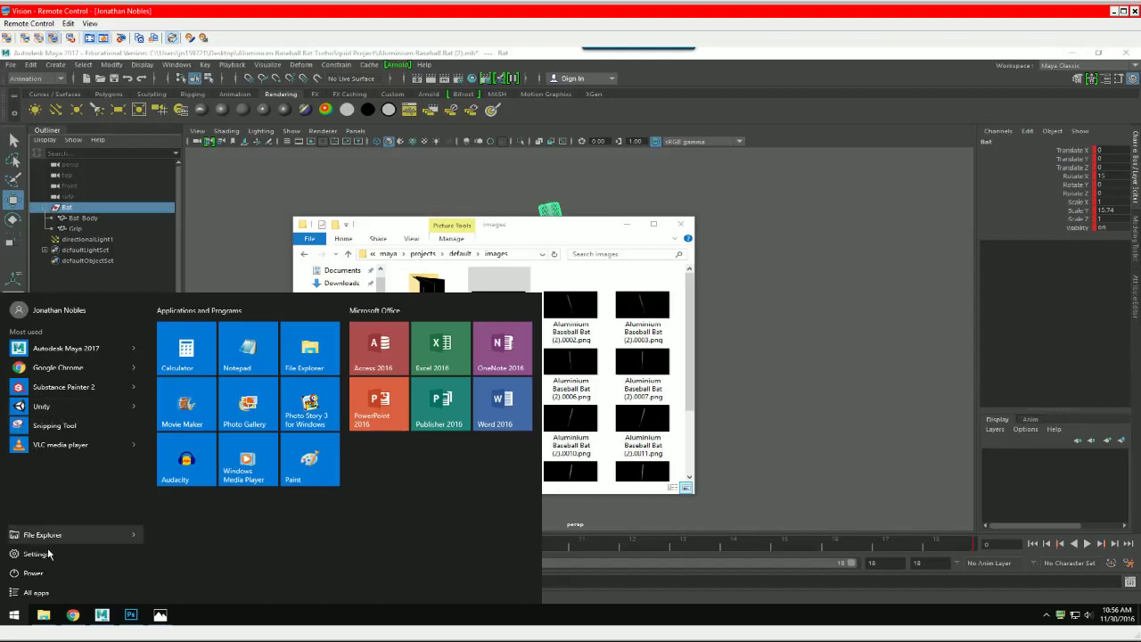
left_click(50, 592)
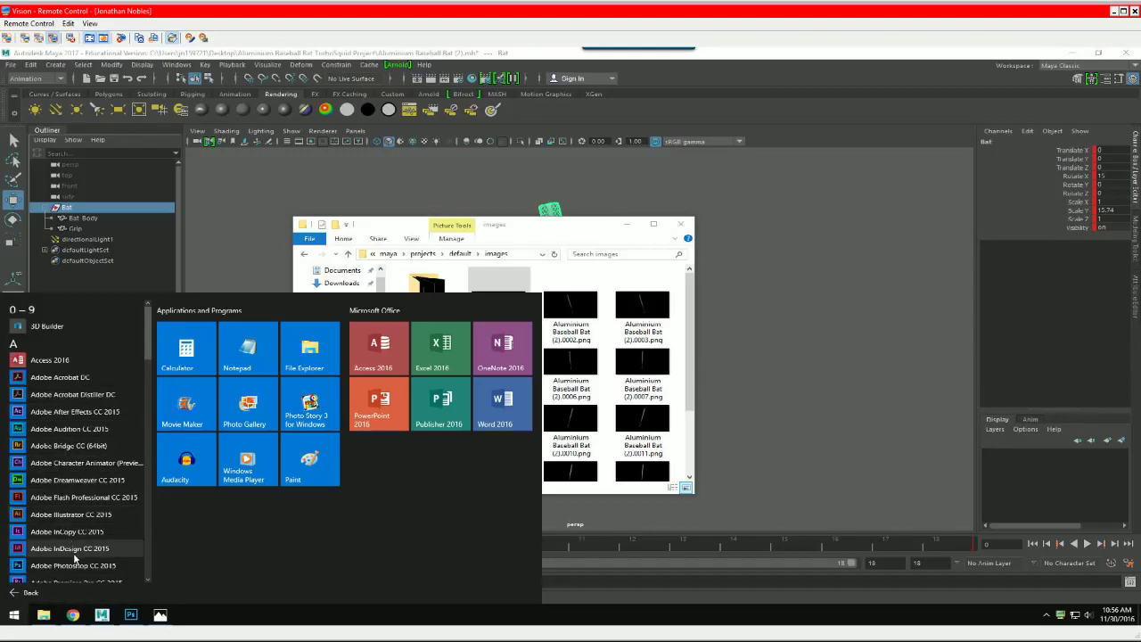
scroll(89, 490, "down", 2)
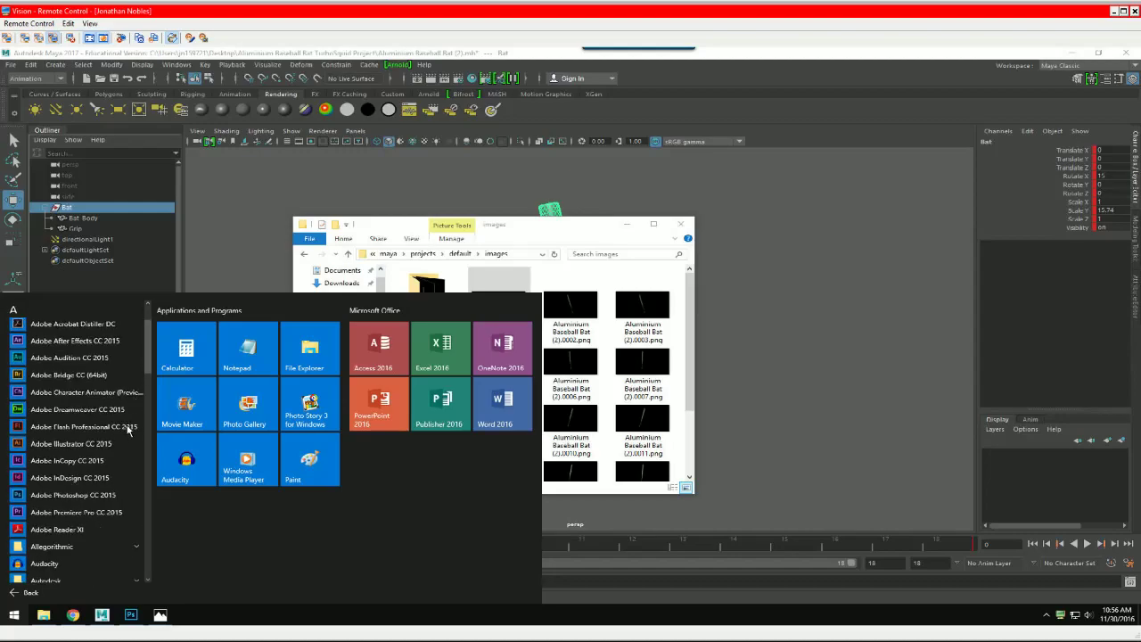
left_click(84, 513)
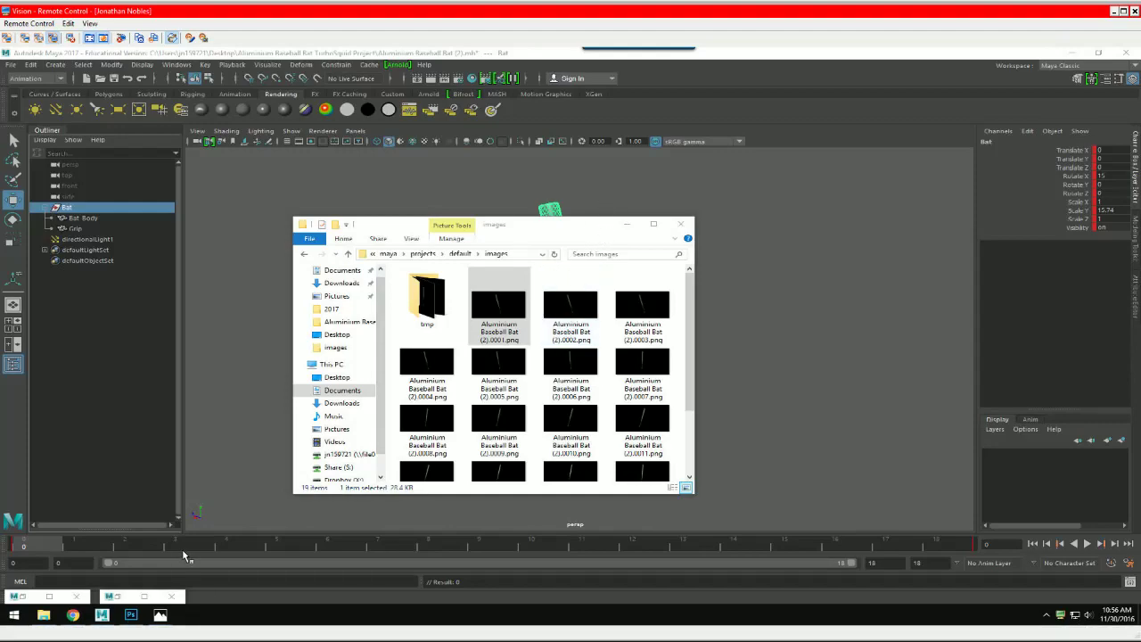
Close Photoshop without saving changes.
left_click(132, 617)
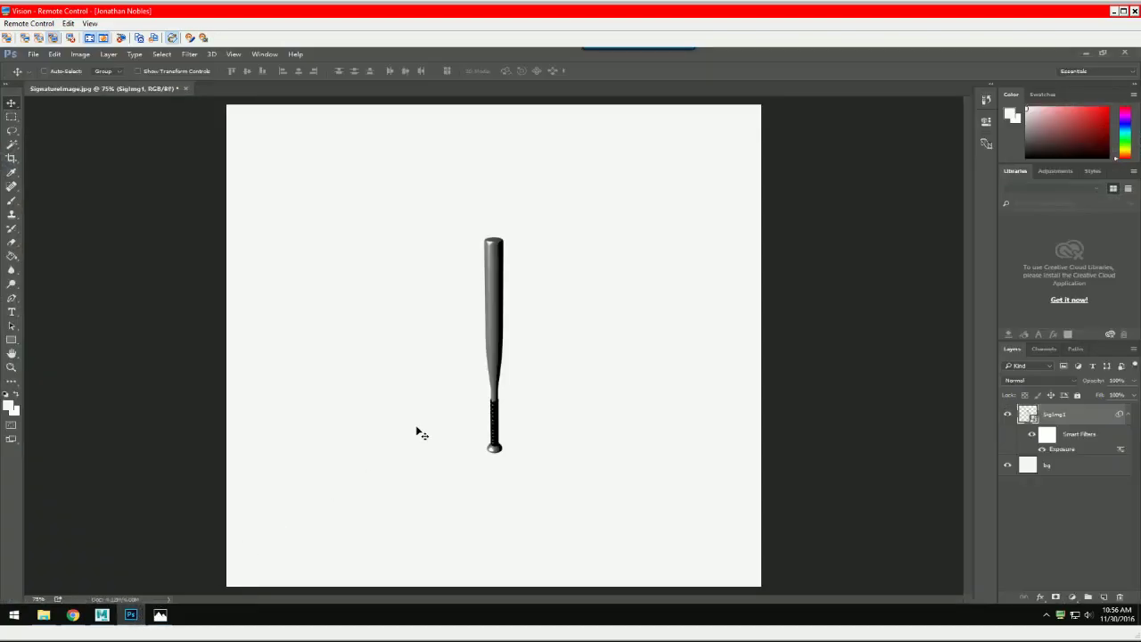
left_click(1124, 53)
left_click(598, 257)
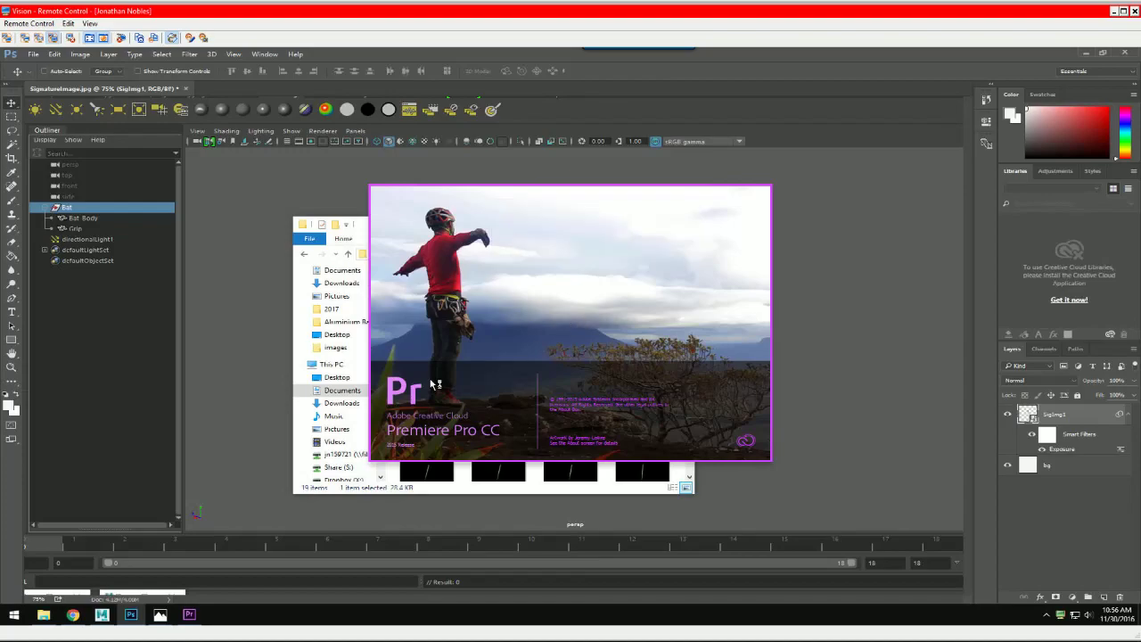
Close the second Maya window, then exit Maya choosing Don't Save for the bat scene.
left_click(101, 615)
left_click(174, 596)
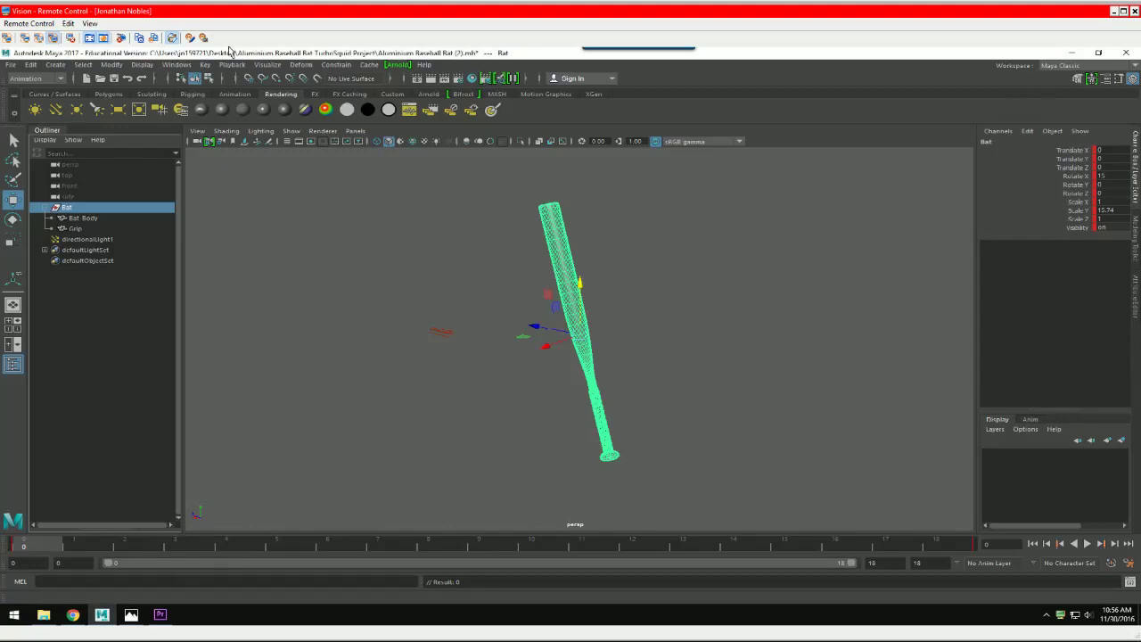
left_click(11, 64)
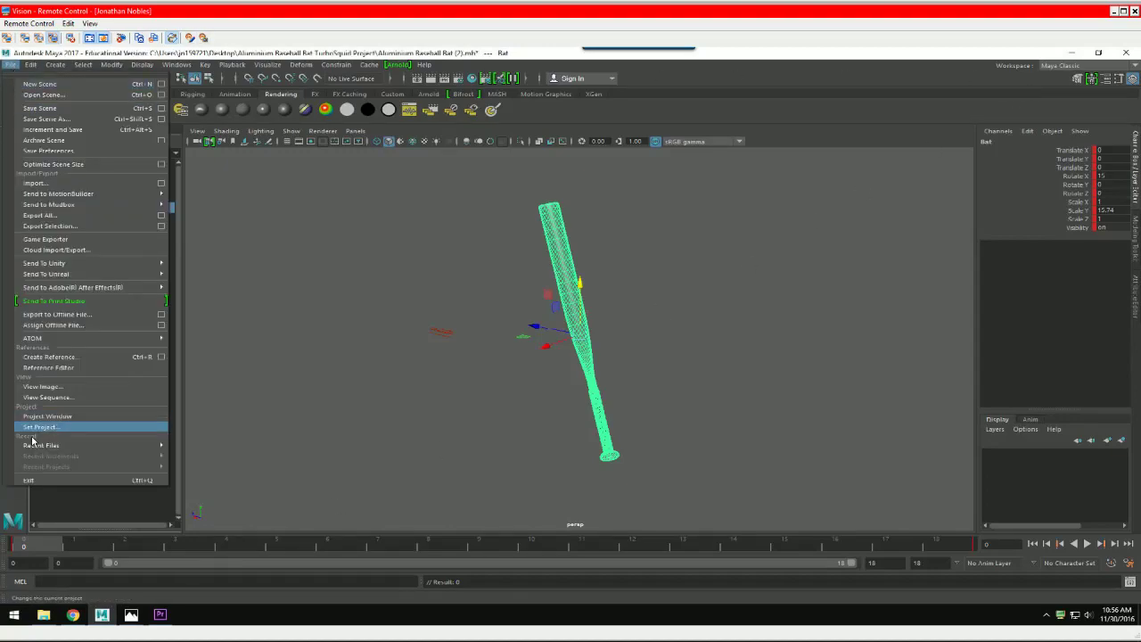
left_click(37, 479)
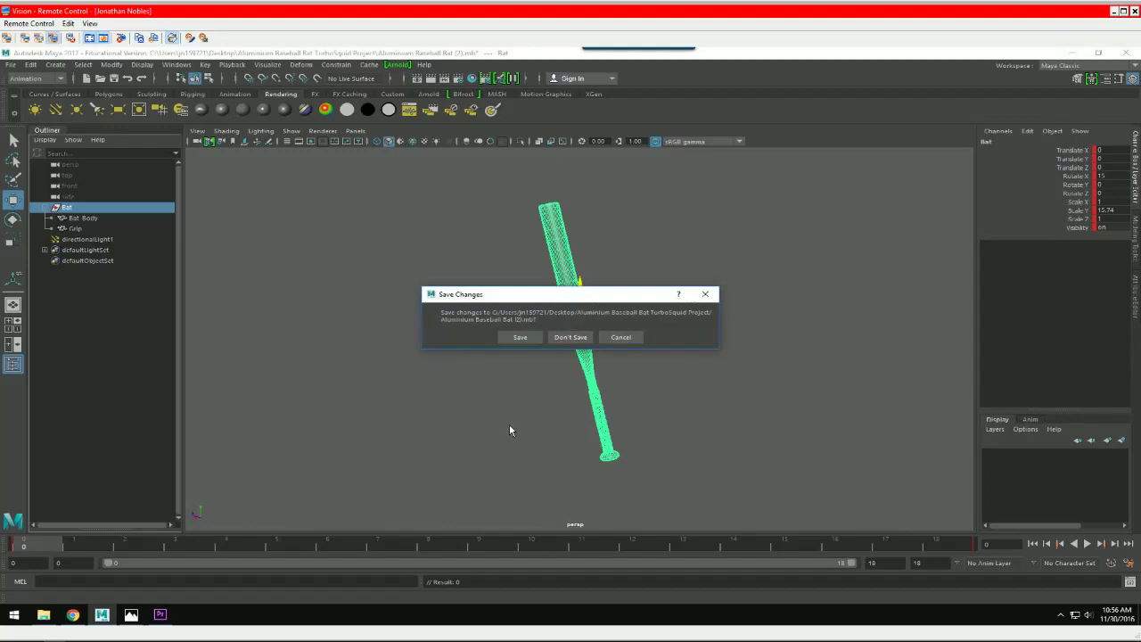
left_click(573, 337)
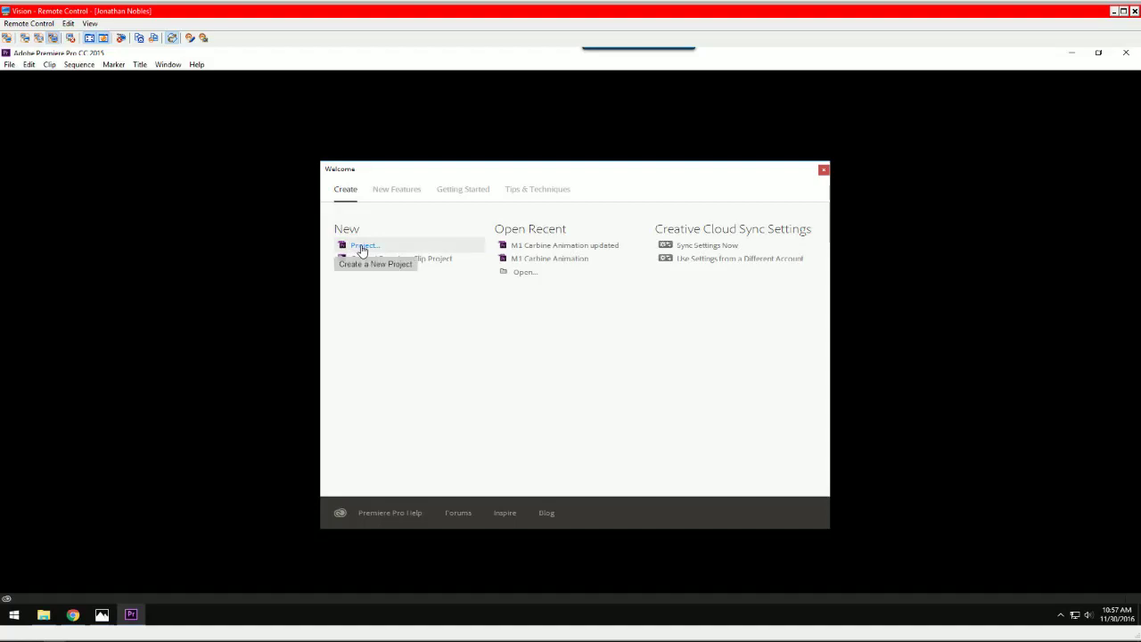
Create a new Untitled project, restore Premiere's window, and arrange it over the Explorer images folder.
left_click(362, 250)
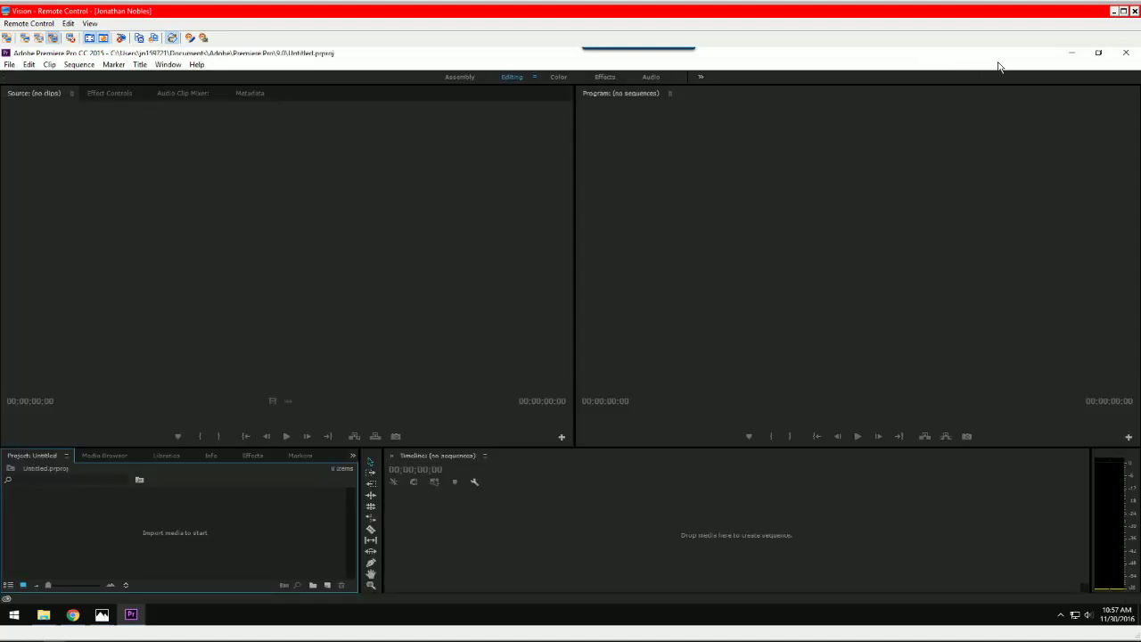
left_click(1098, 52)
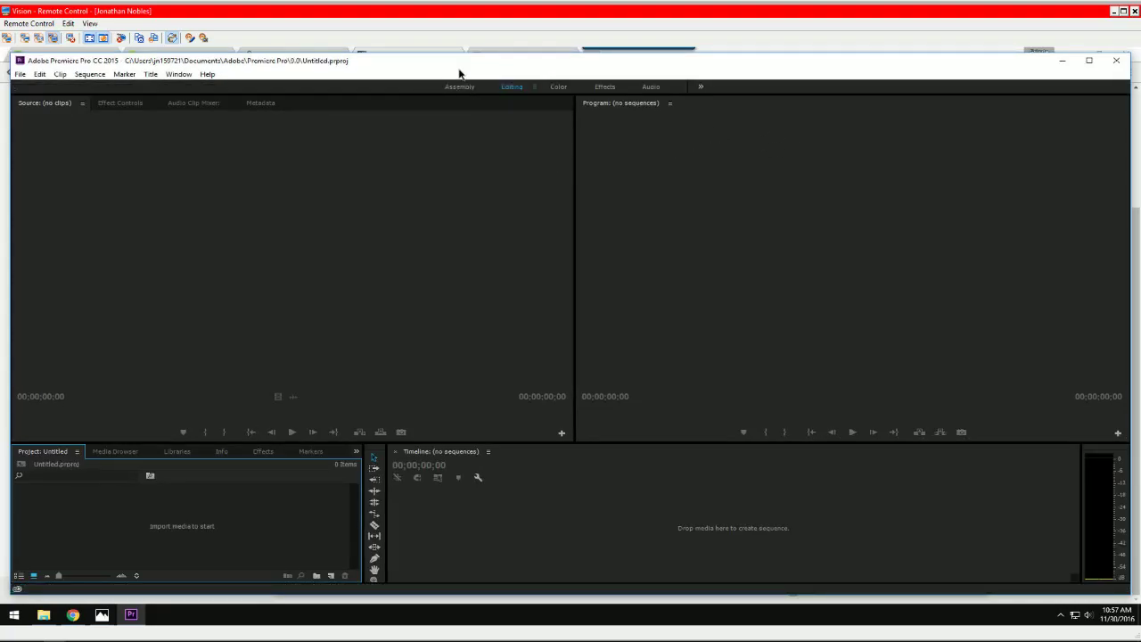
left_click_drag(458, 64, 637, 201)
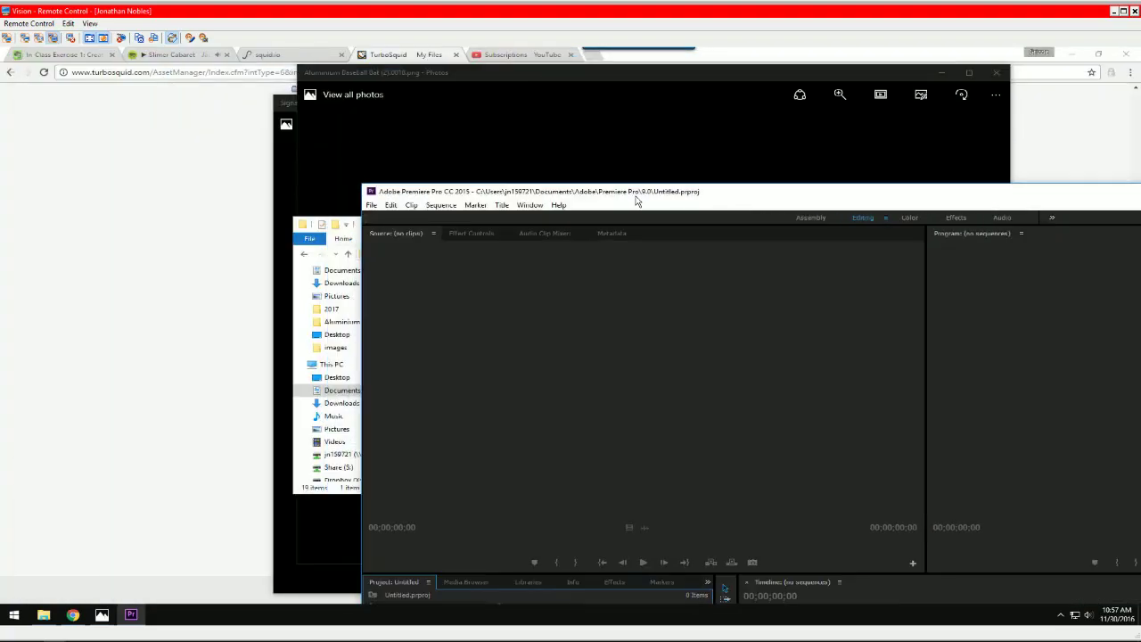
left_click(356, 239)
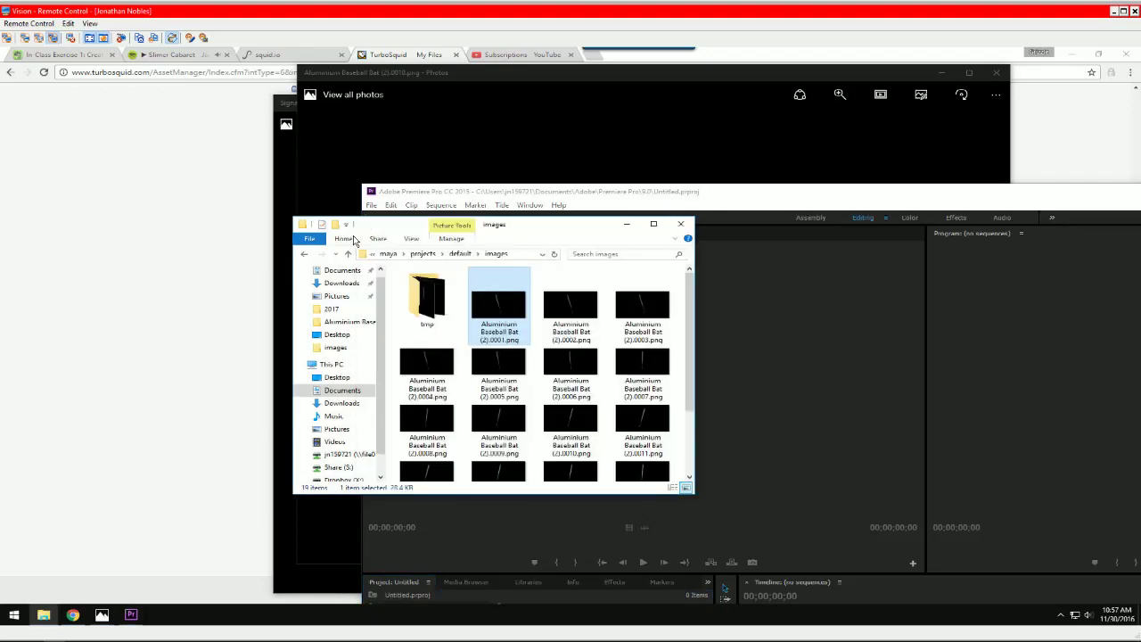
left_click_drag(392, 234, 132, 164)
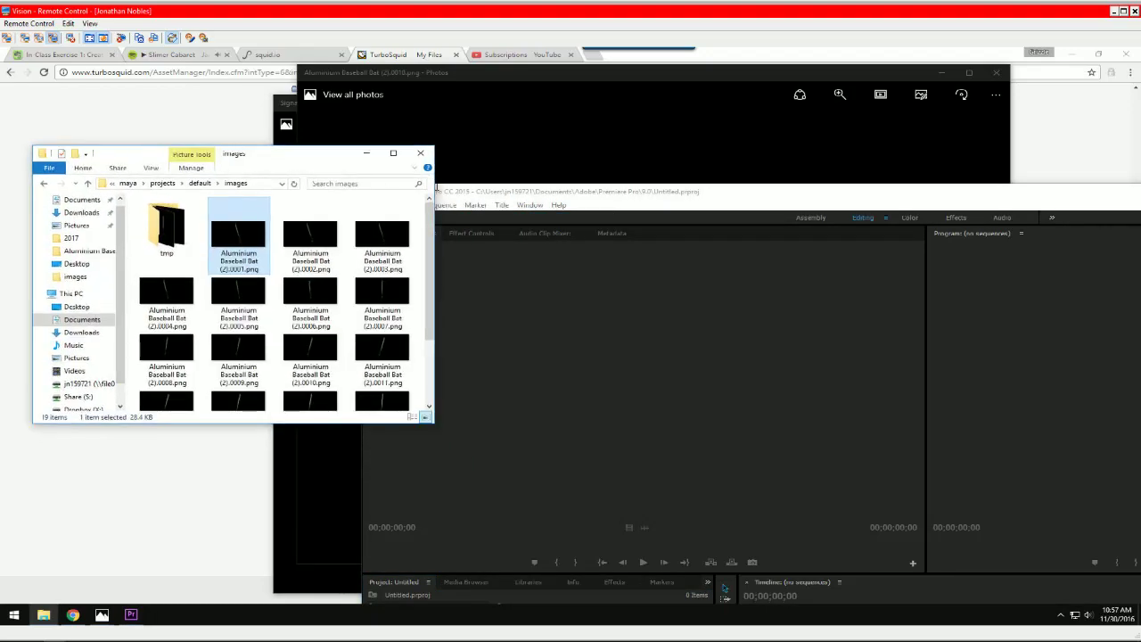
left_click_drag(580, 197, 811, 75)
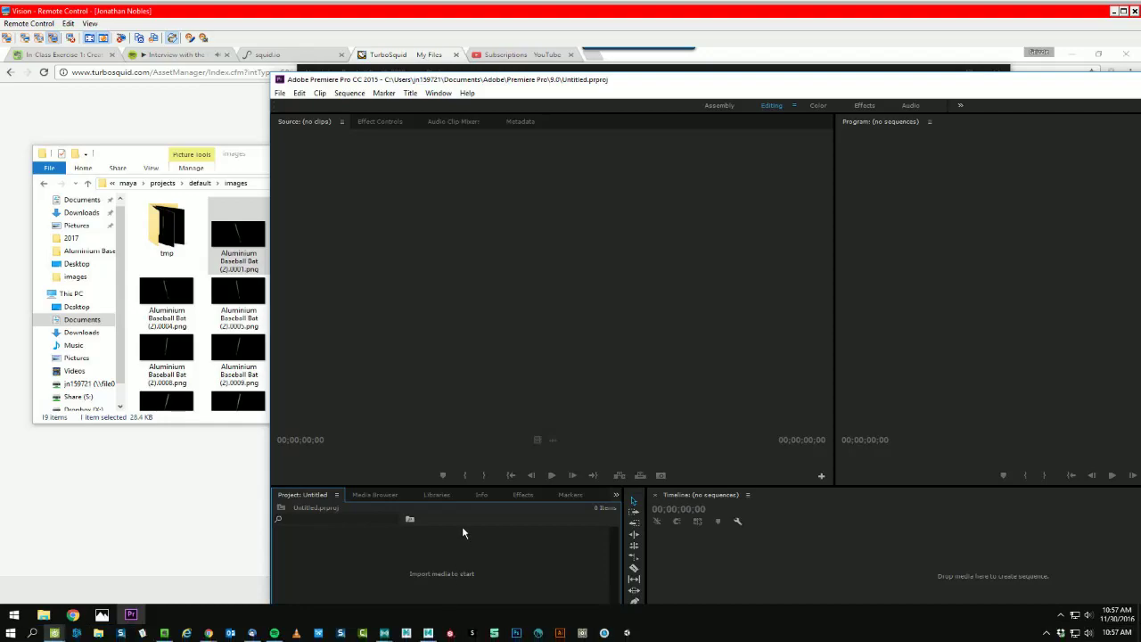
left_click_drag(542, 86, 369, 83)
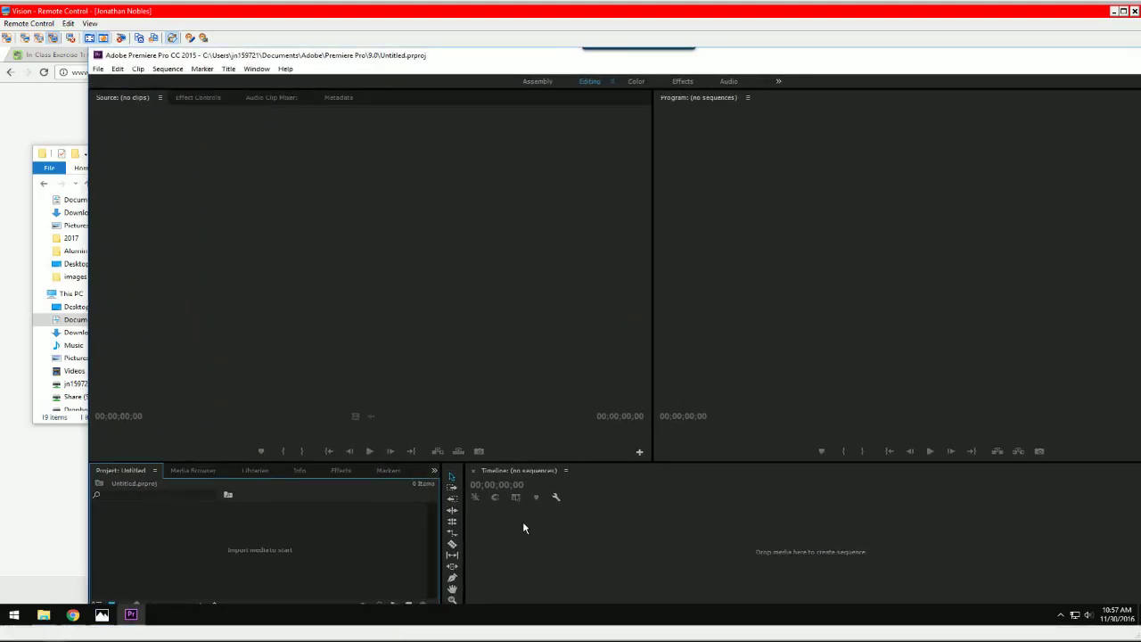
Add a new sequence via New Item > Sequence using the DV-NTSC Standard 48kHz preset.
right_click(230, 537)
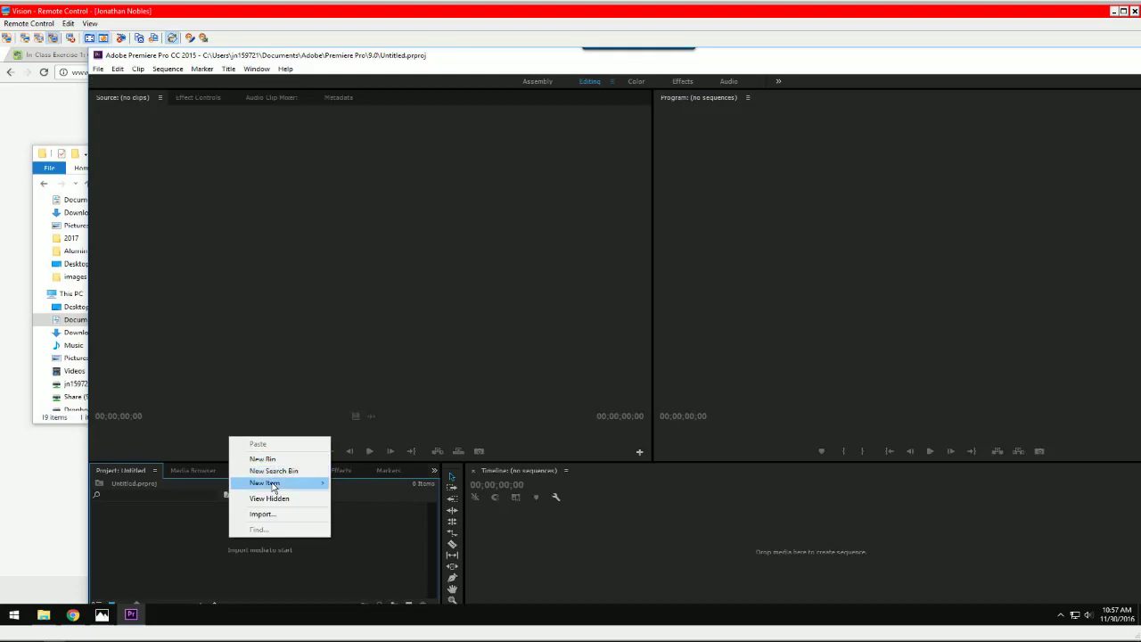
left_click(272, 546)
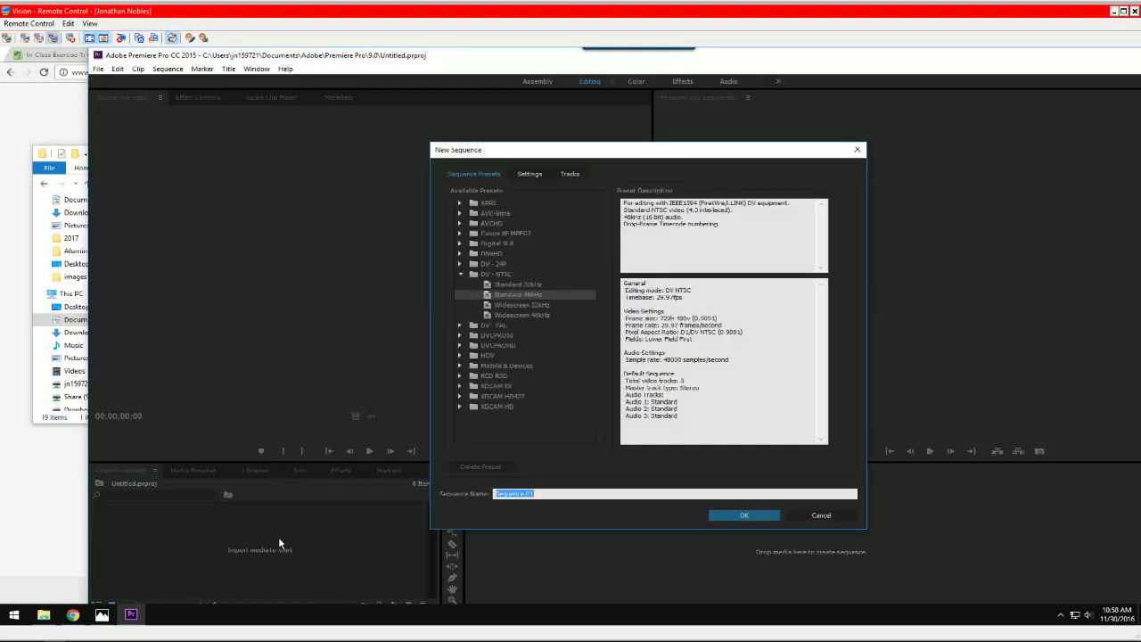
left_click(743, 517)
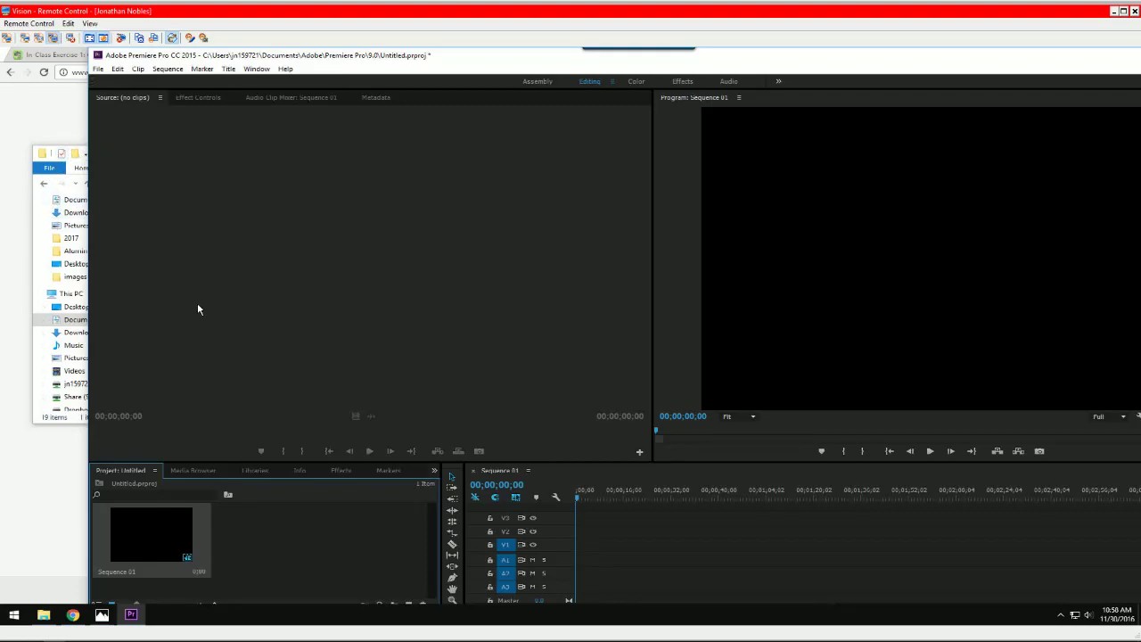
left_click(263, 538)
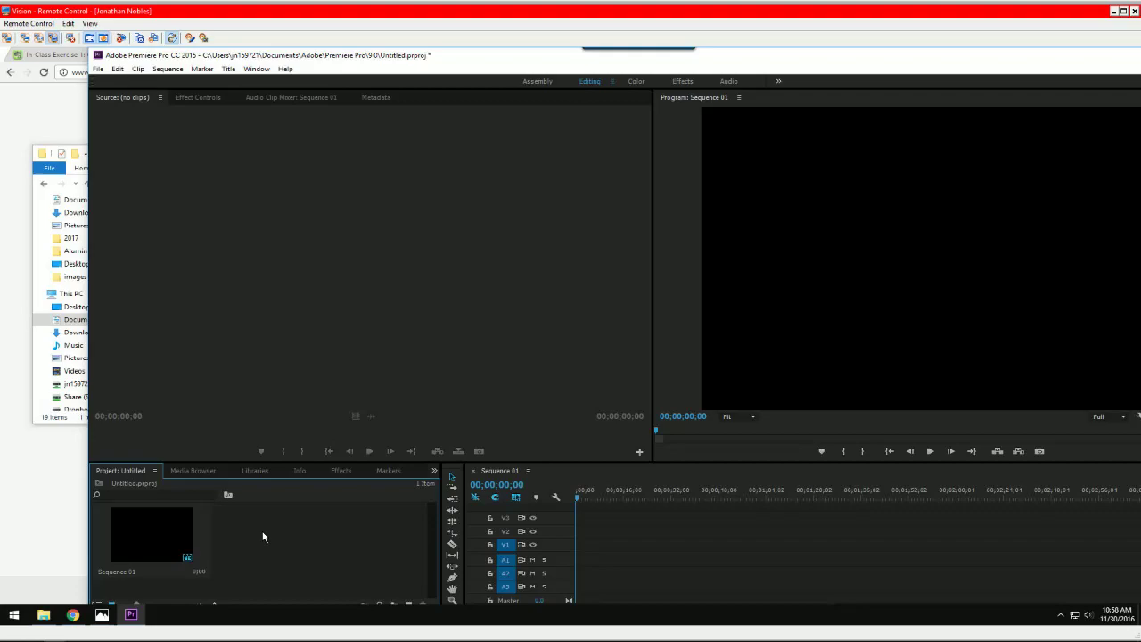
Open the Import dialog from the Project panel and check the images folder location.
right_click(263, 537)
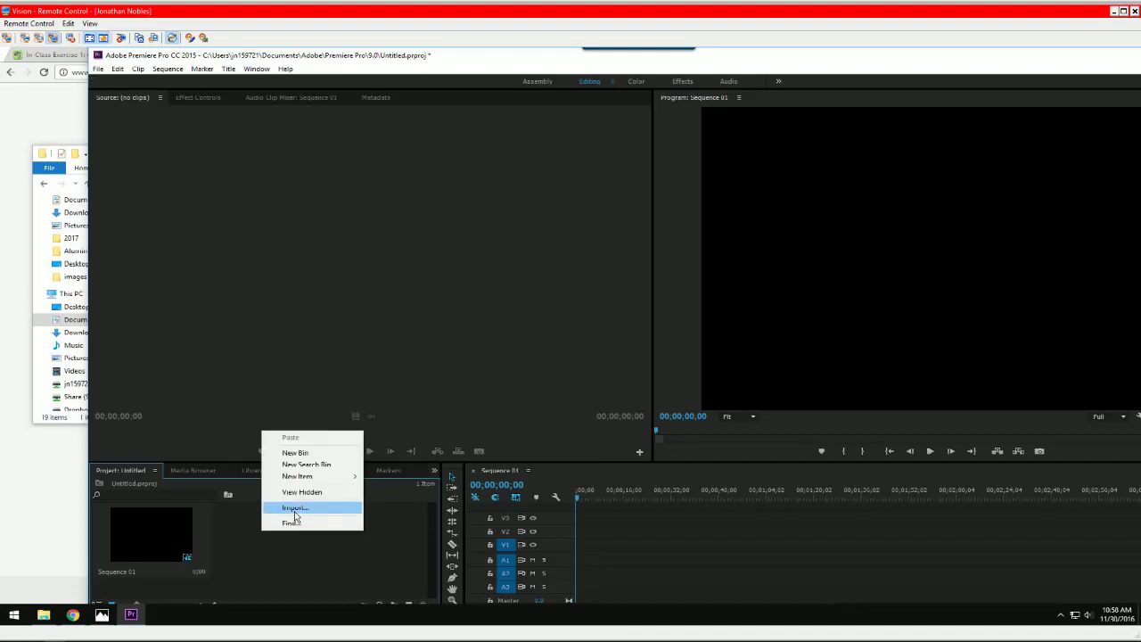
left_click(296, 510)
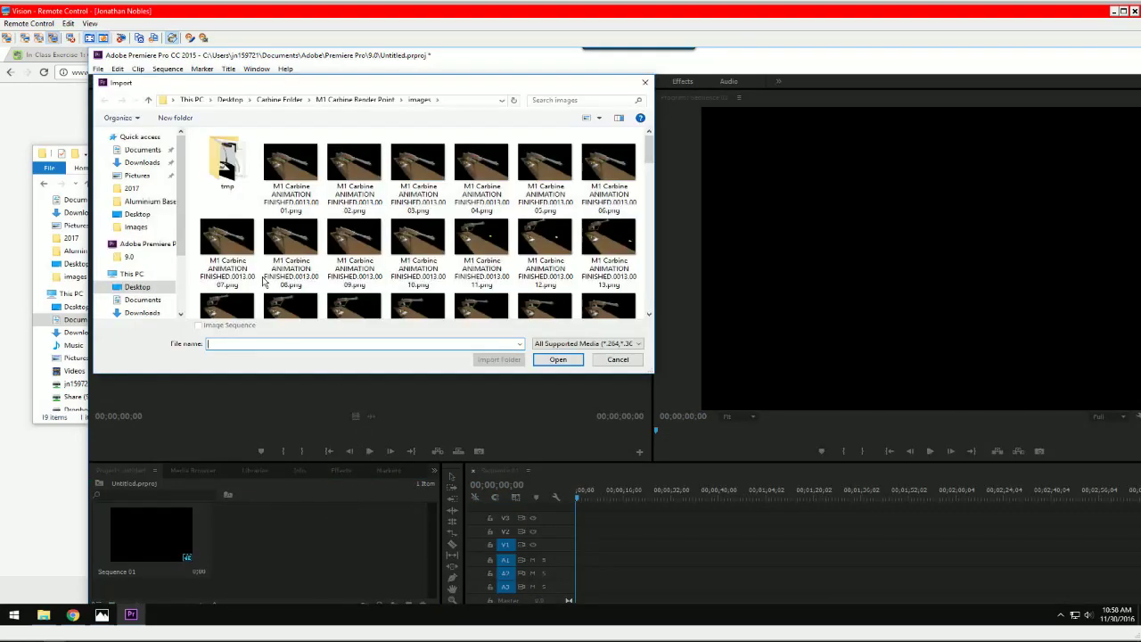
left_click_drag(202, 85, 277, 106)
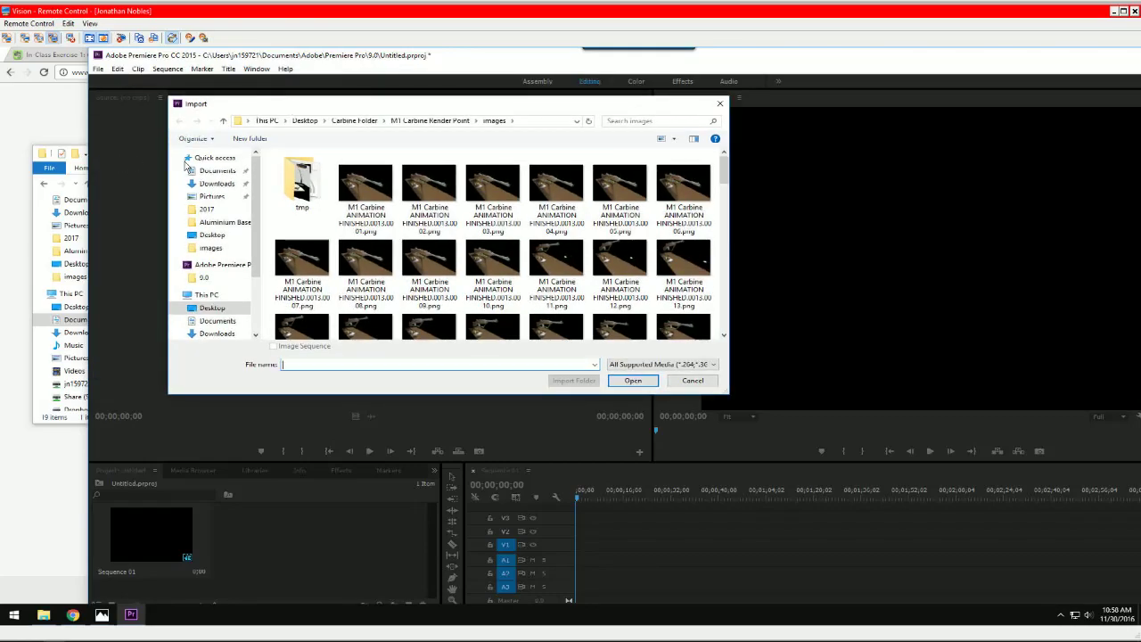
left_click(29, 206)
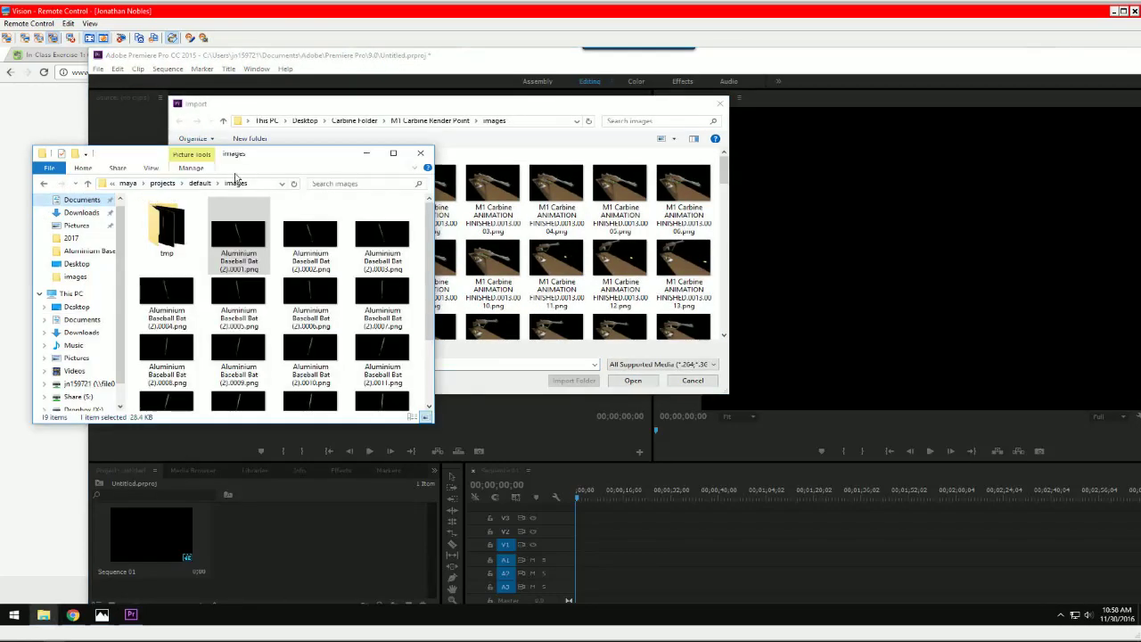
left_click(491, 107)
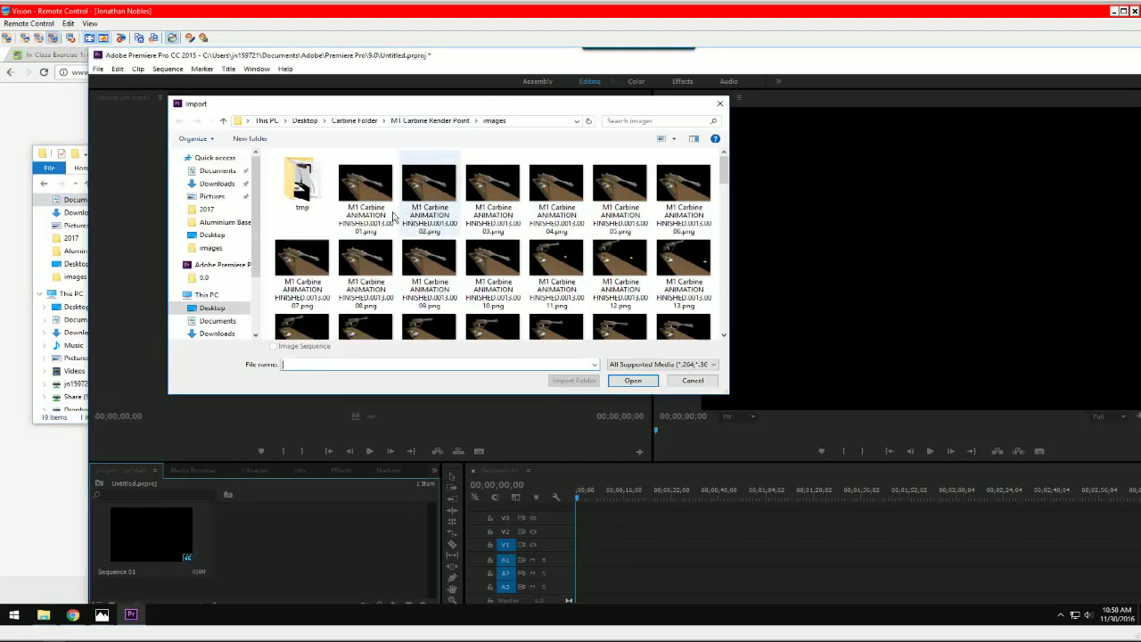
Import the first PNG from Documents > maya > projects > default > images as an image sequence.
left_click(222, 177)
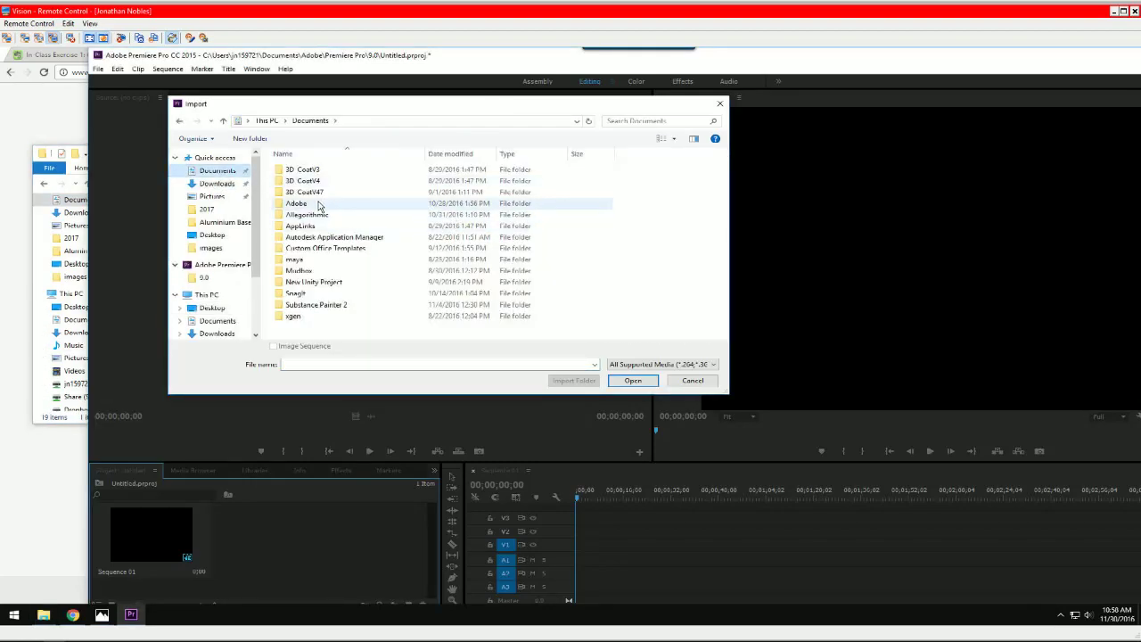
double_click(294, 258)
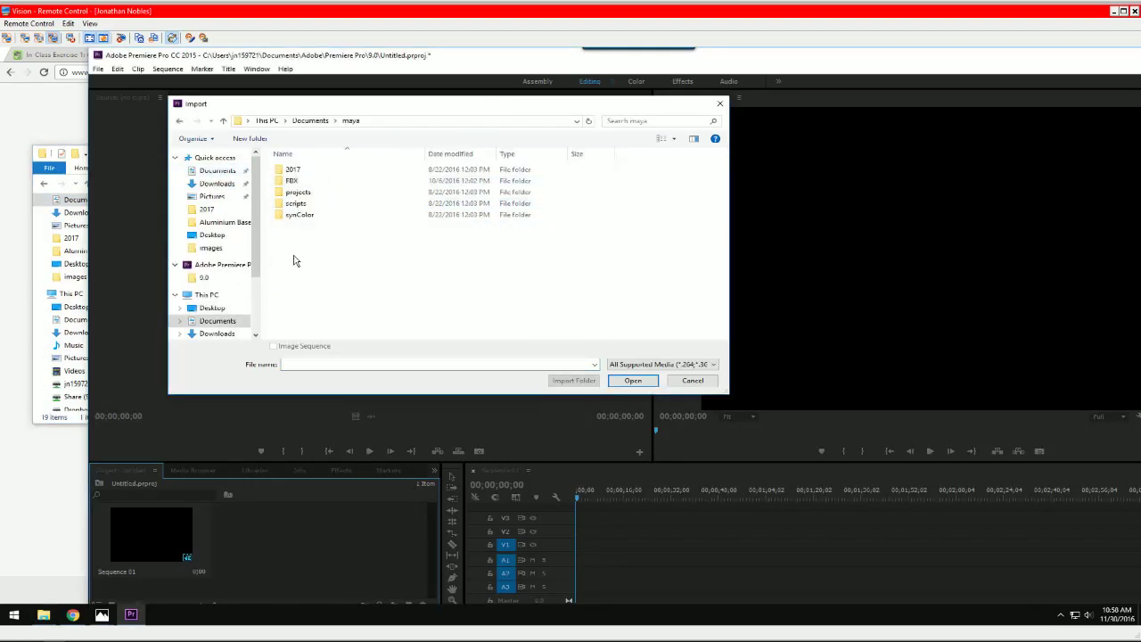
double_click(298, 192)
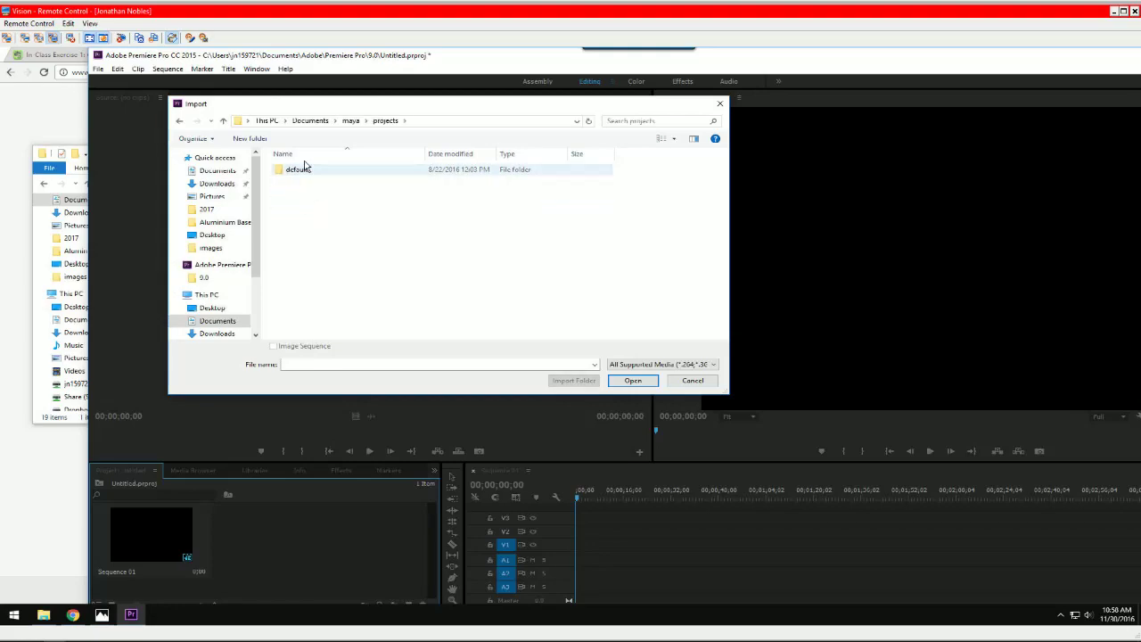
double_click(303, 171)
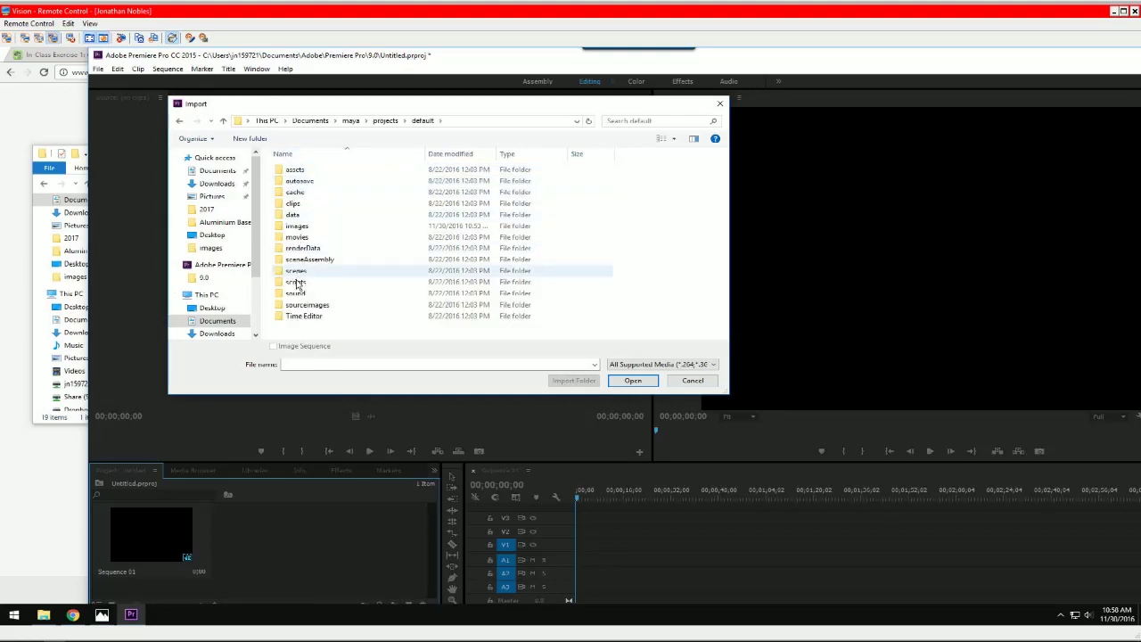
double_click(299, 225)
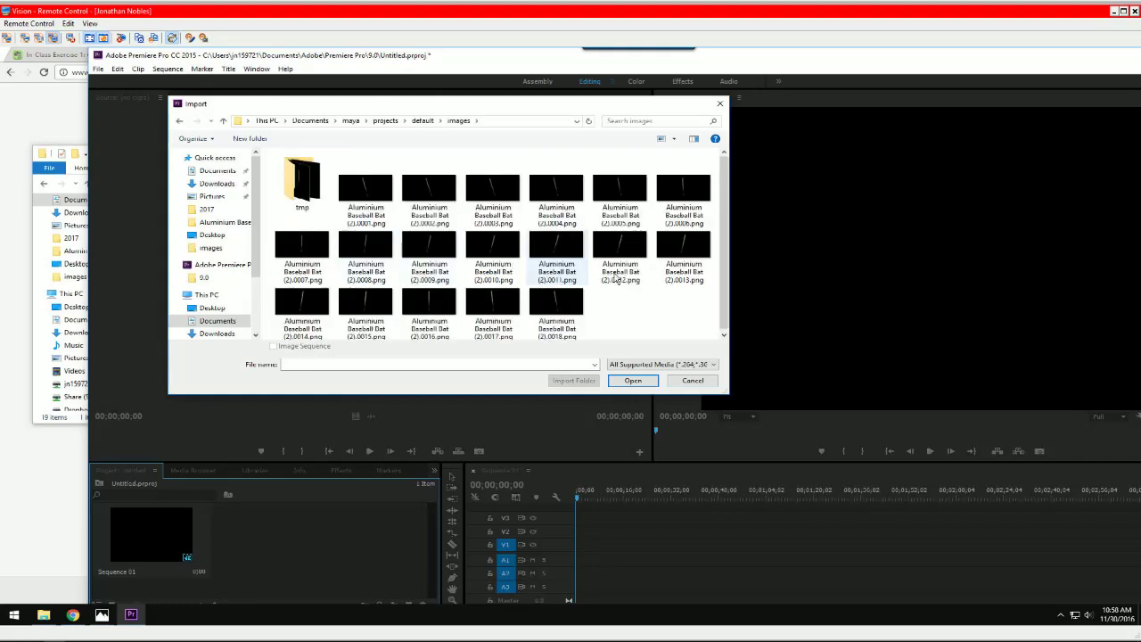
left_click_drag(727, 393, 822, 478)
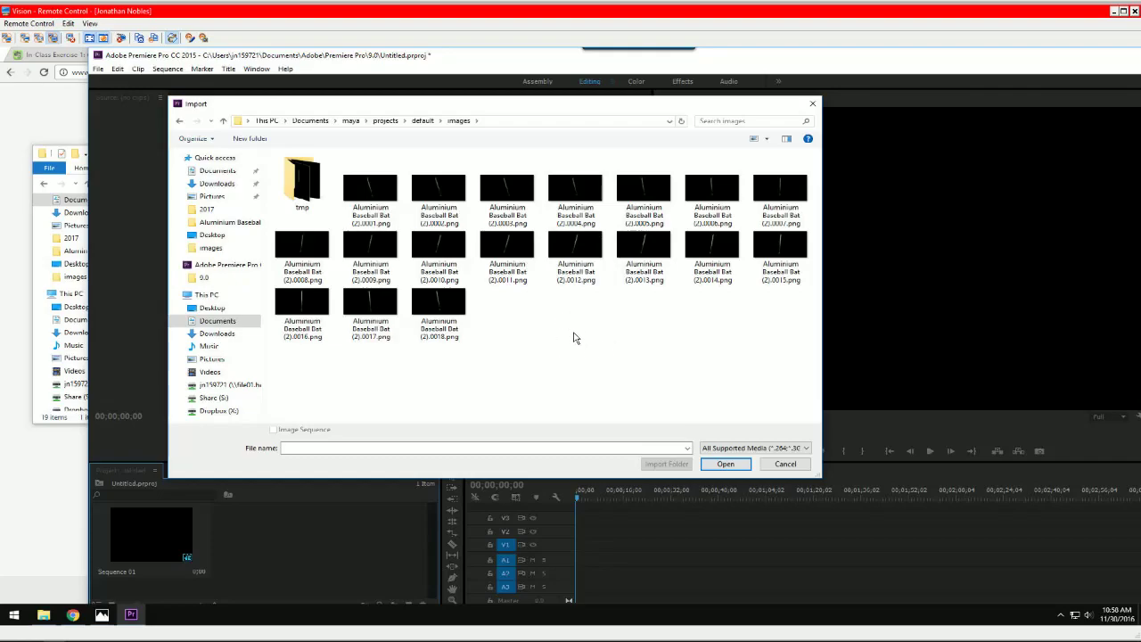
left_click(385, 203)
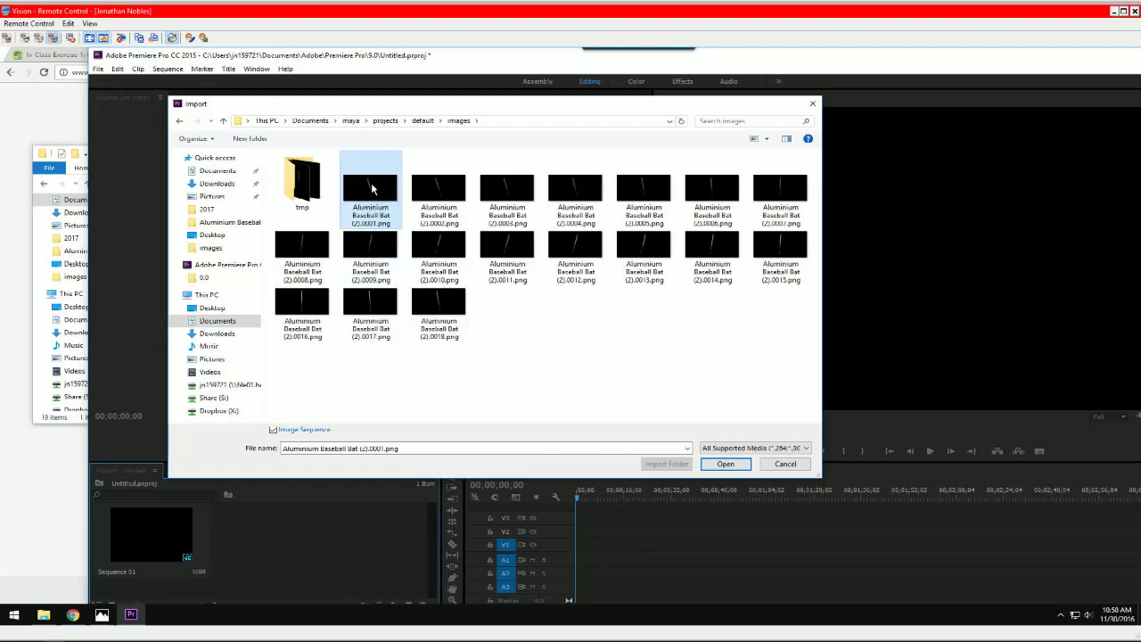
left_click(724, 465)
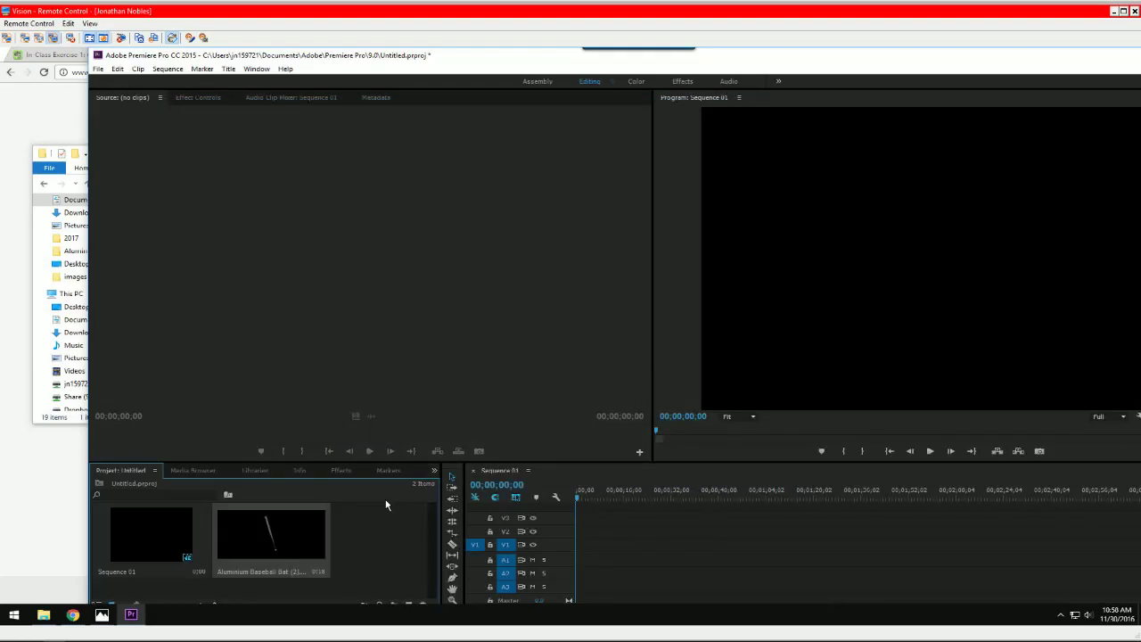
Drag the bat clip onto track V1 and change Sequence 01's settings to match it.
left_click(358, 546)
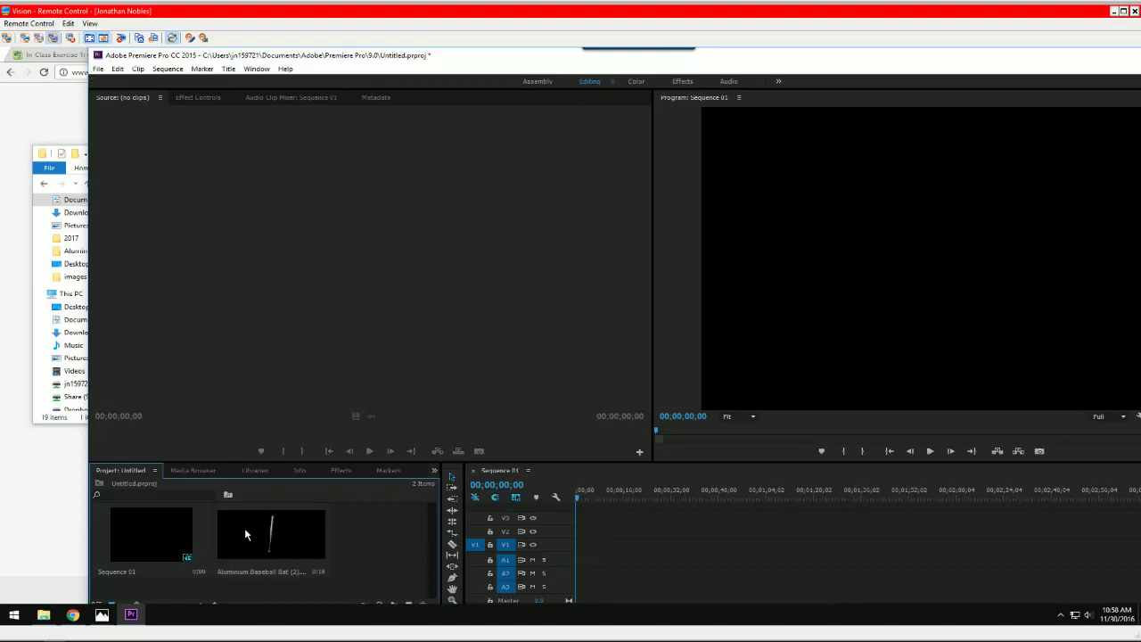
left_click_drag(288, 538, 579, 554)
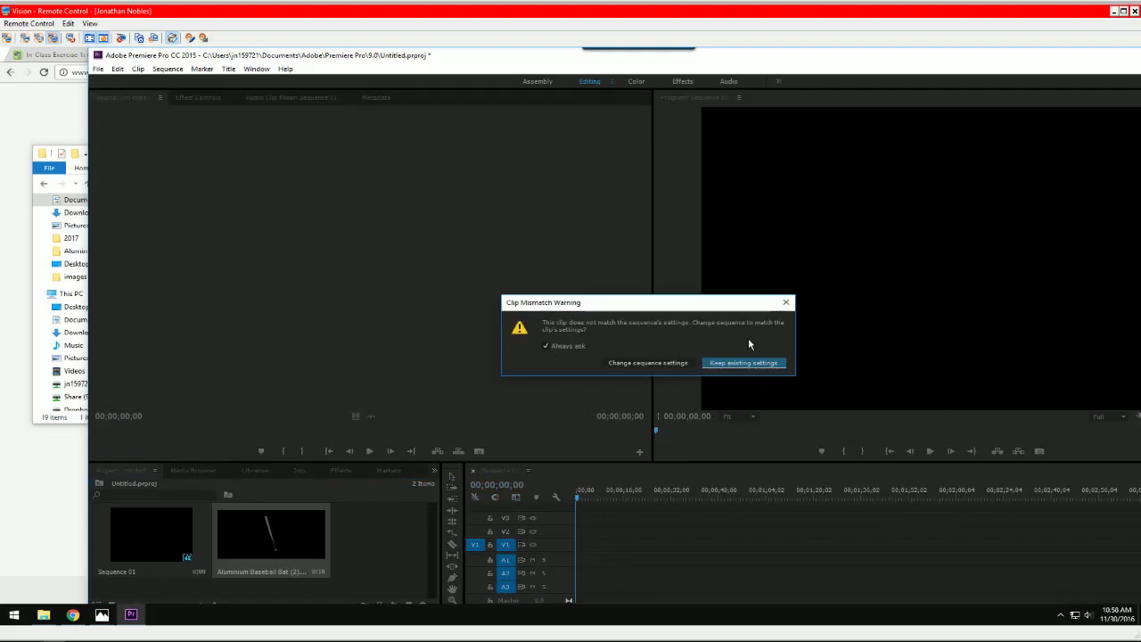
left_click(625, 361)
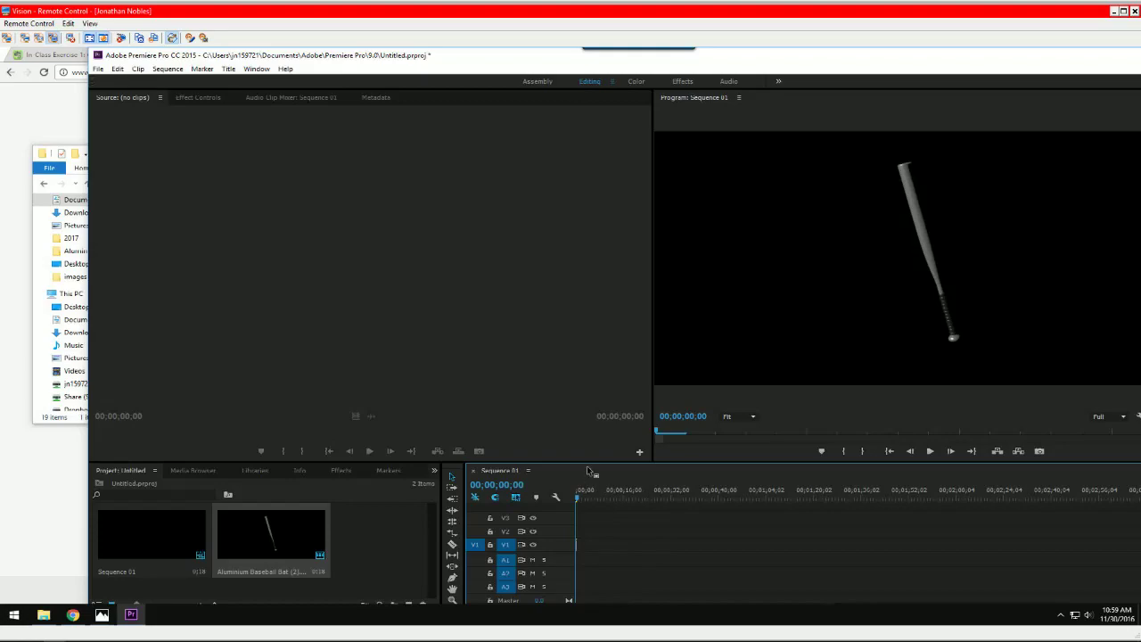
Maximize Premiere and play the bat animation, then return to the sequence start.
left_click_drag(562, 71, 441, 72)
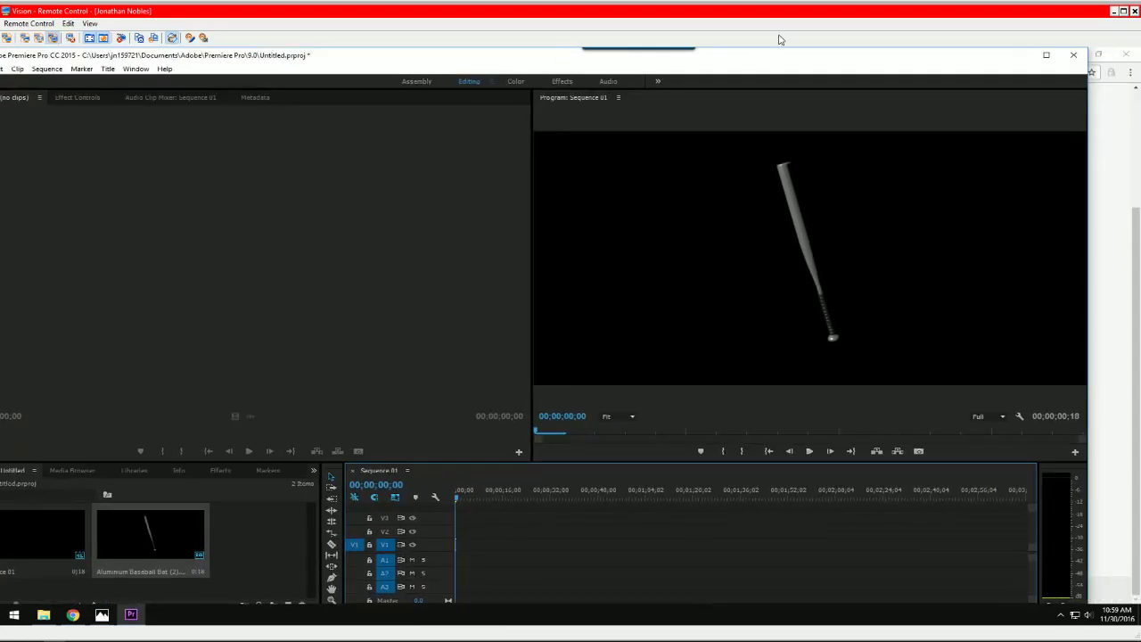
left_click(1049, 56)
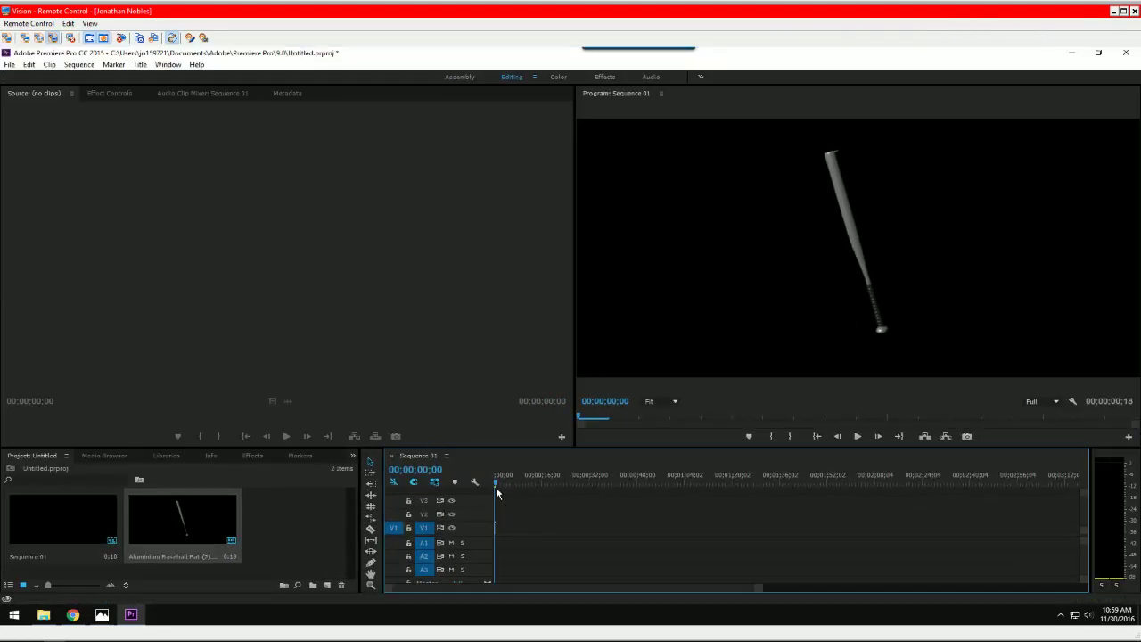
left_click(857, 436)
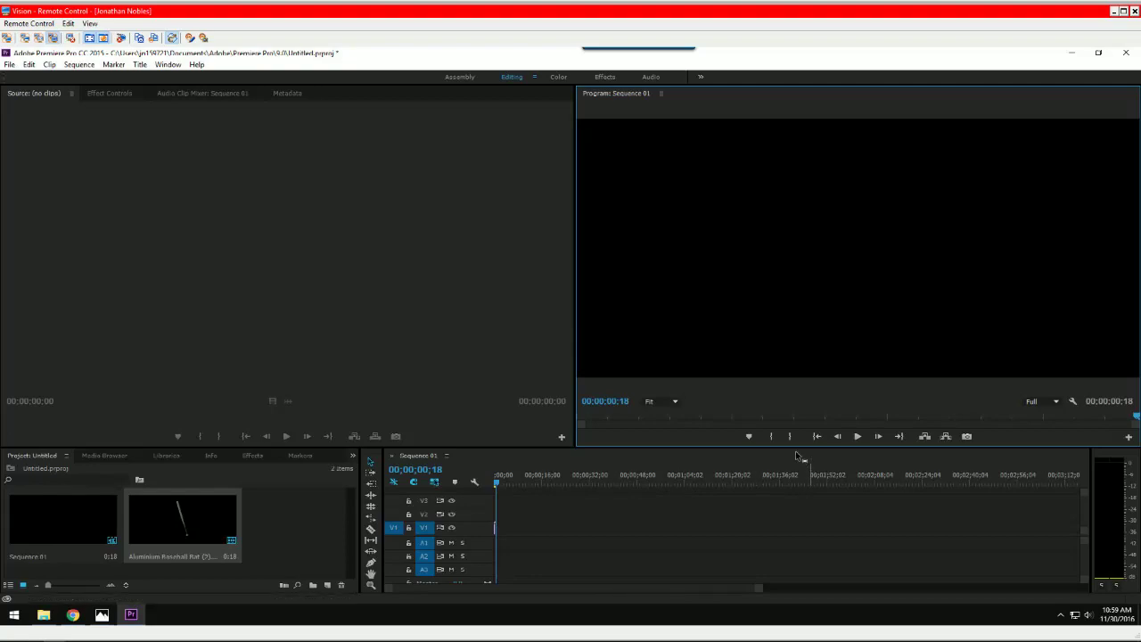
left_click(839, 438)
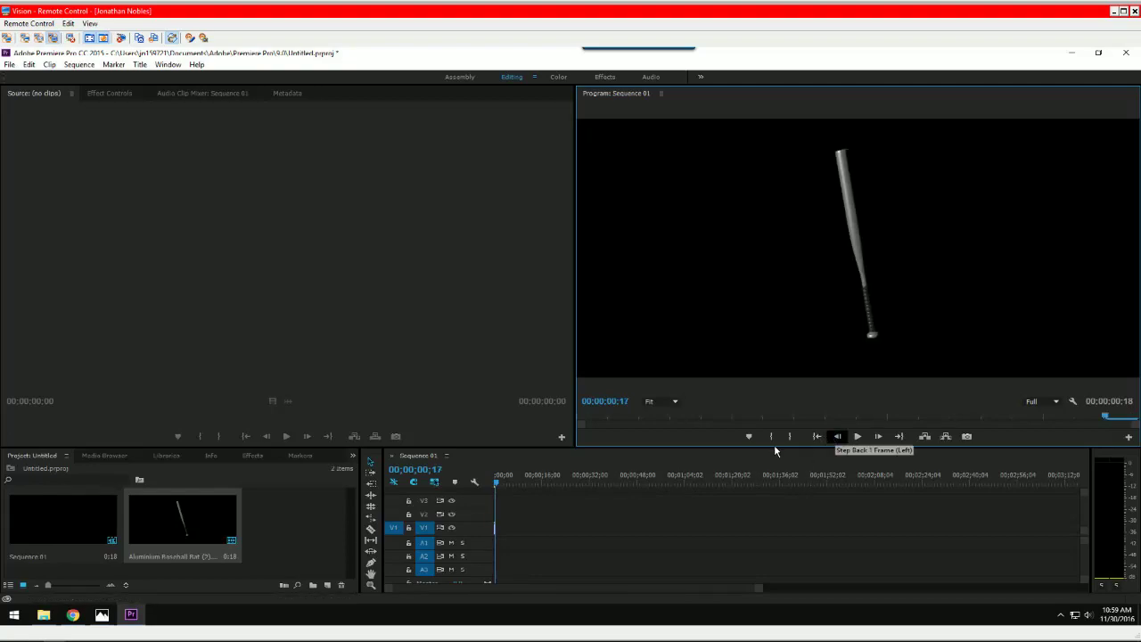
left_click(496, 478)
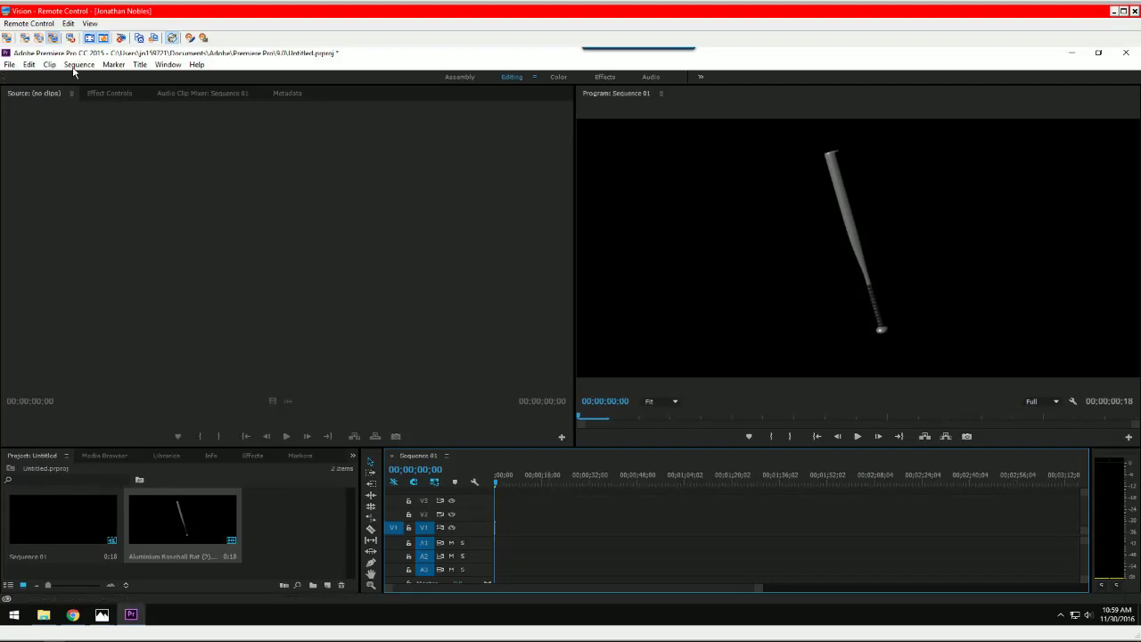
Open the Premiere support center page from the menu, then close the blank browser window.
left_click(11, 65)
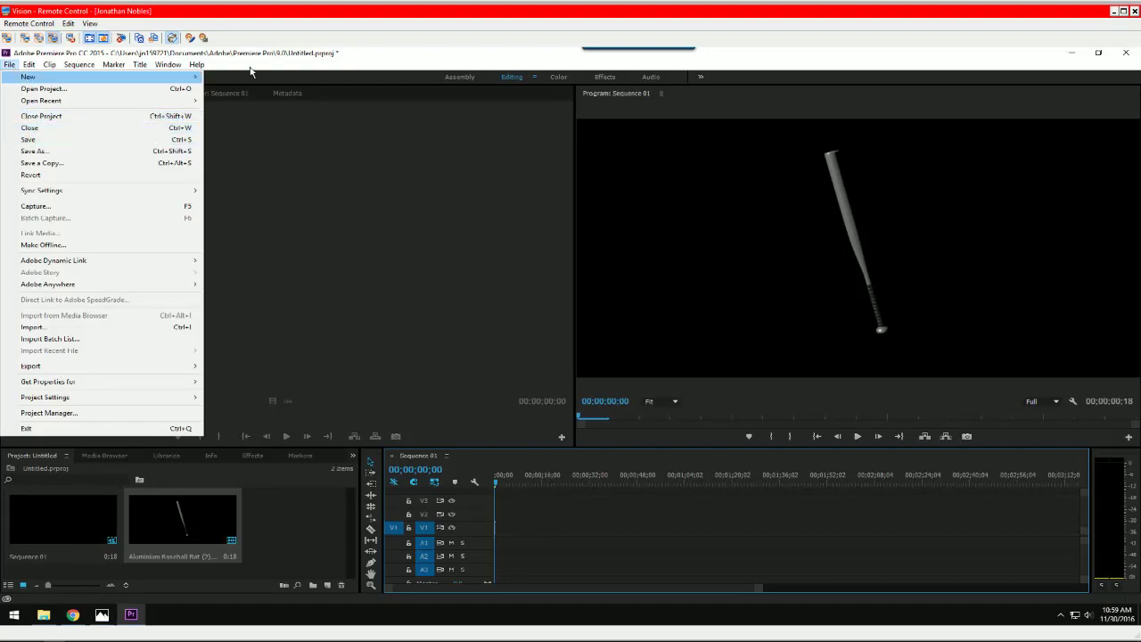
left_click(299, 90)
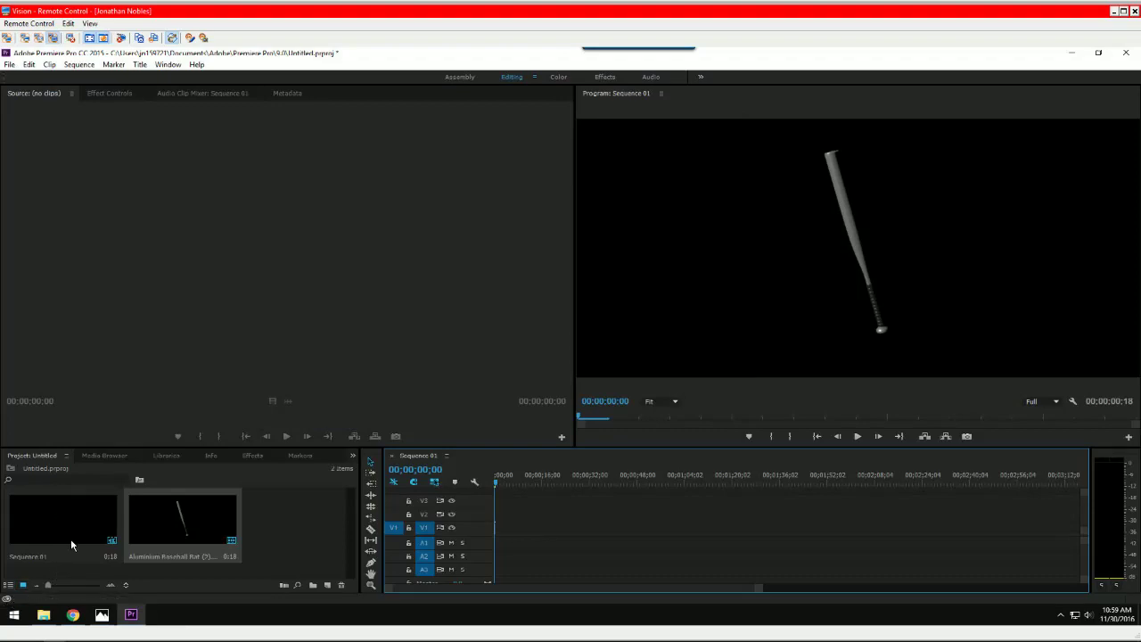
left_click(71, 535)
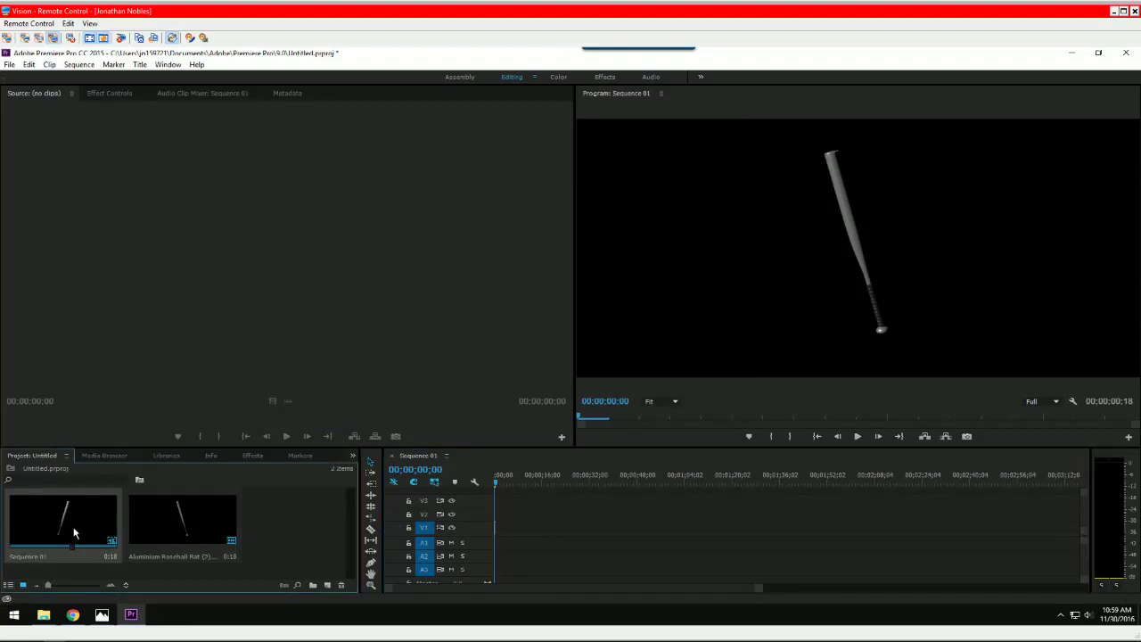
Open Export Media for Sequence 01, show the Format list, and dismiss the connection error.
right_click(74, 533)
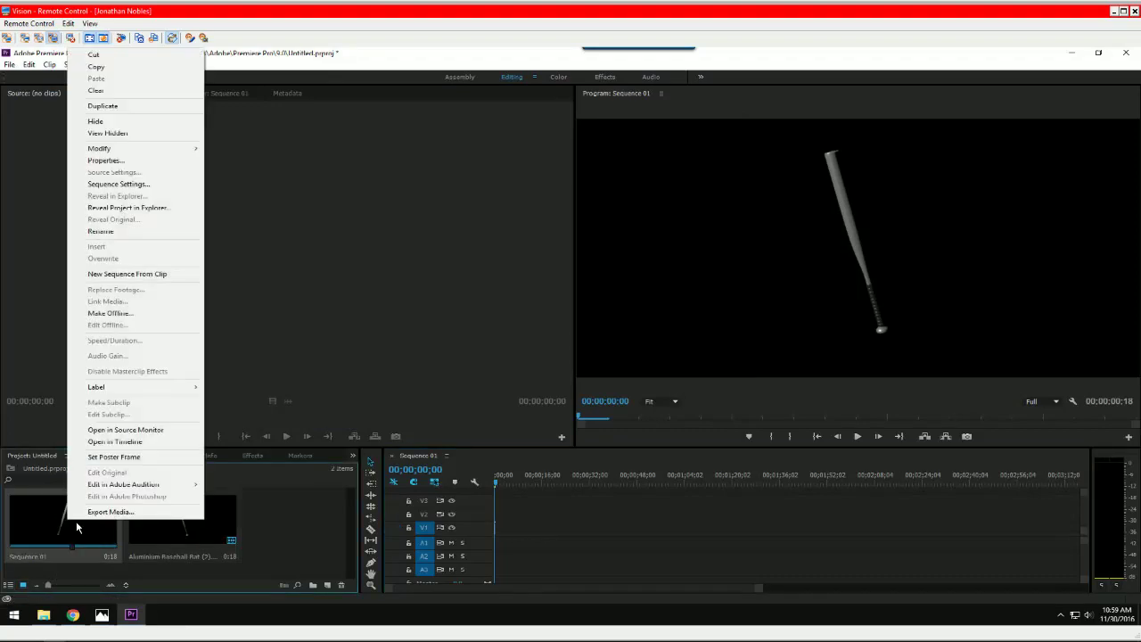
left_click(100, 514)
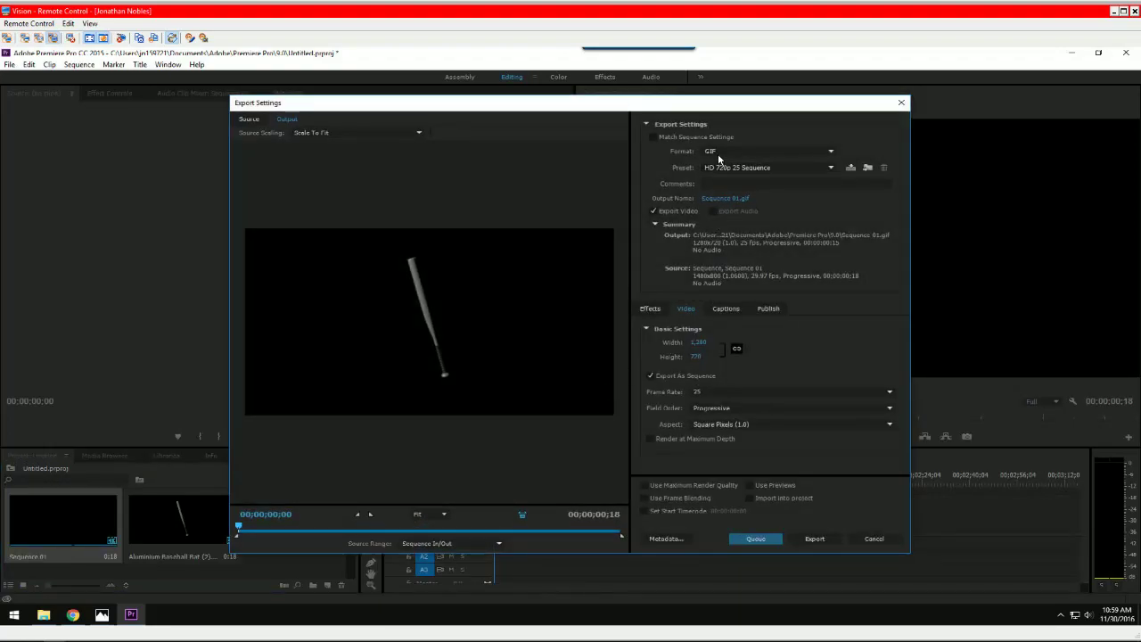
left_click(831, 153)
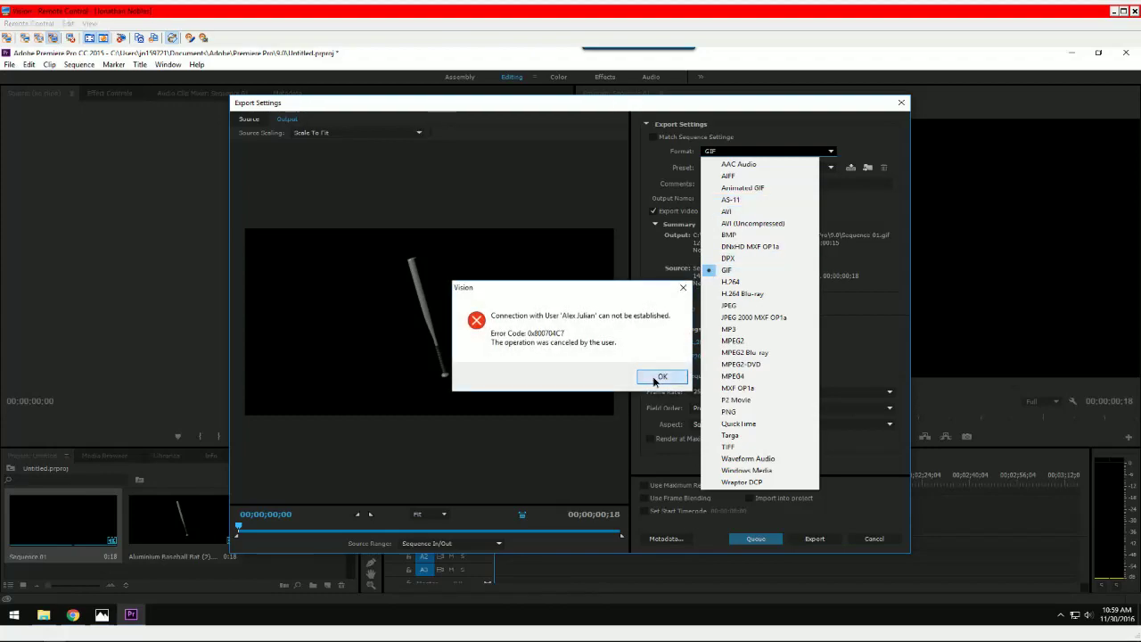
left_click(658, 377)
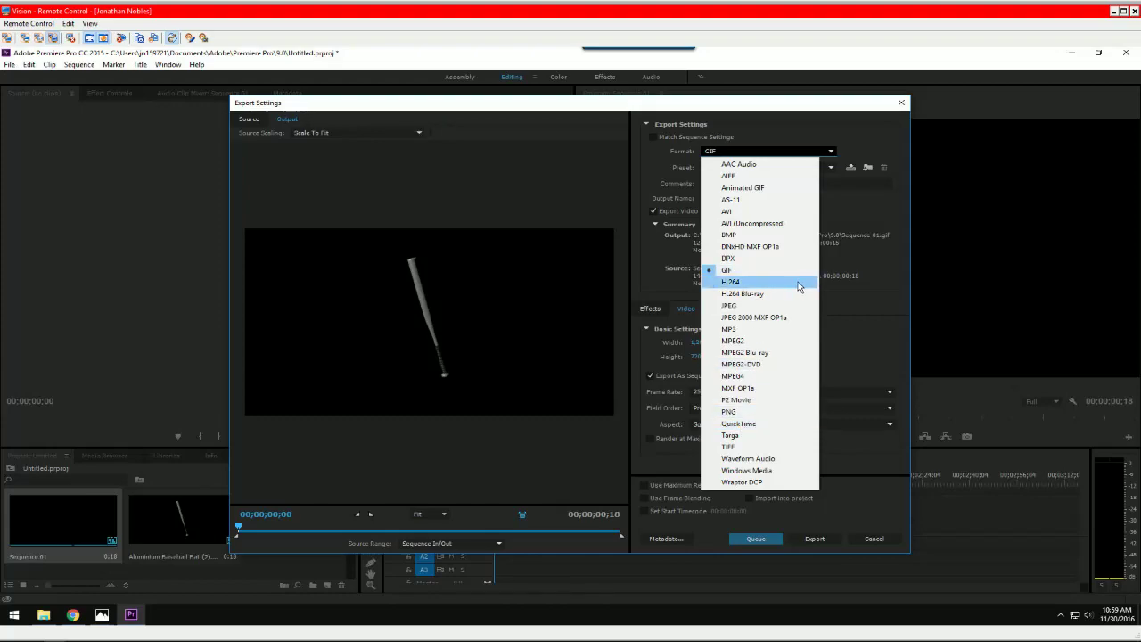
Set format to Animated GIF with width 320 and frame rate 10, then export Sequence 01.
left_click(747, 188)
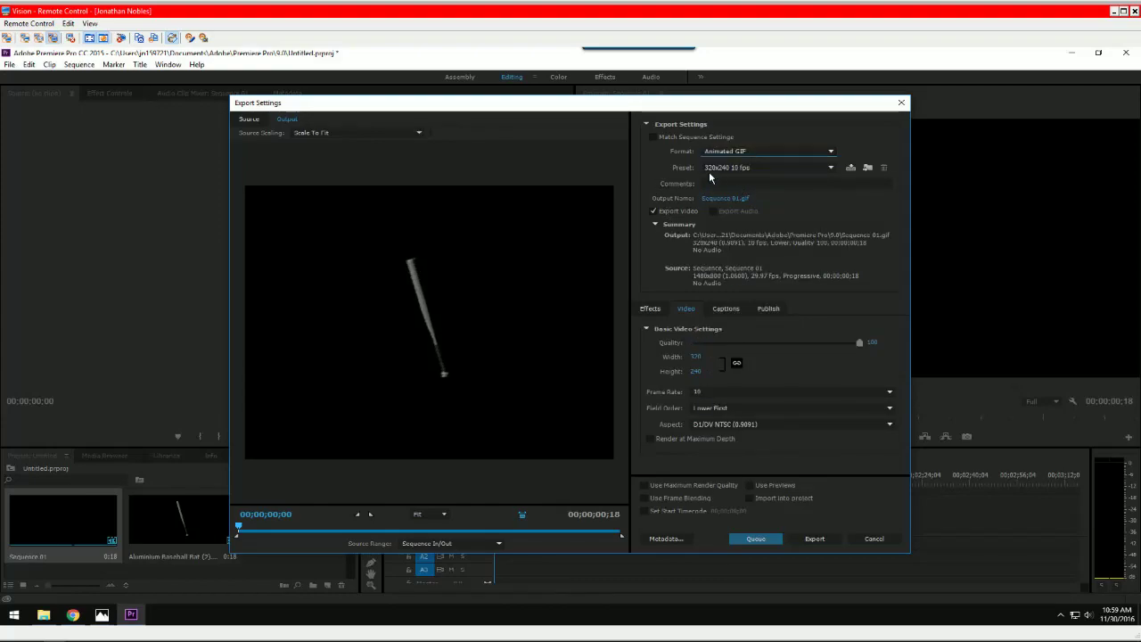
left_click(830, 168)
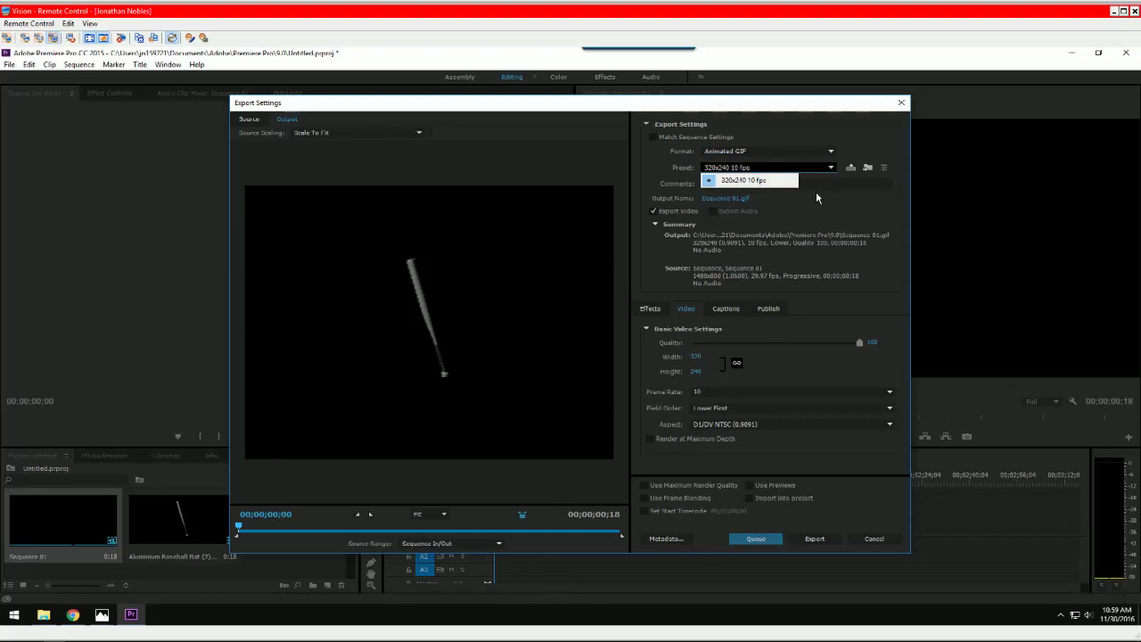
left_click(747, 198)
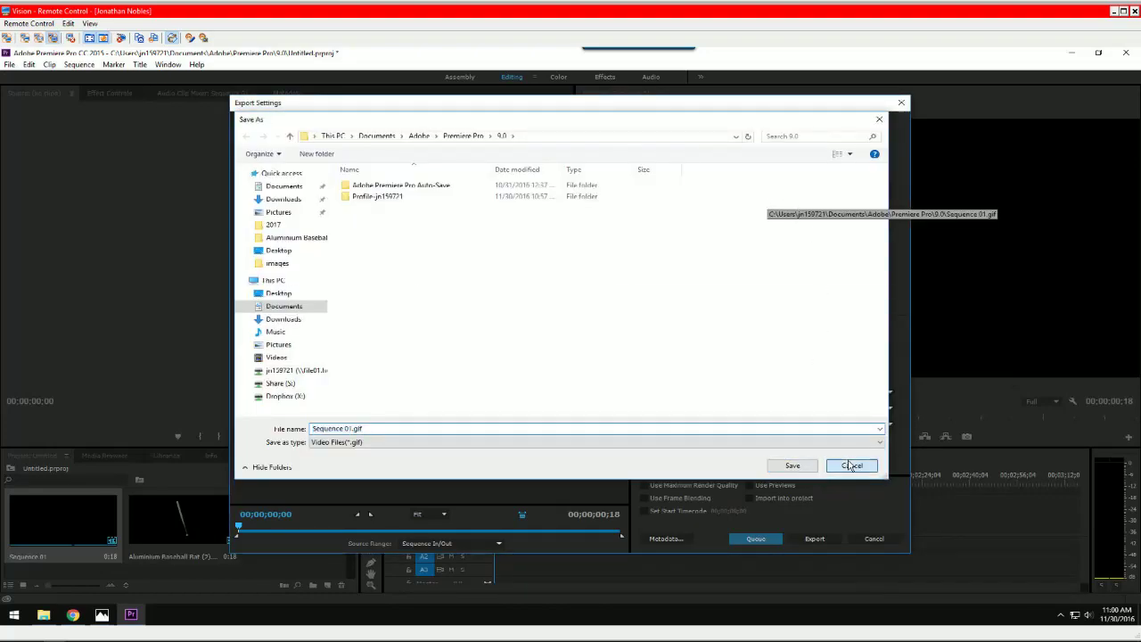
left_click(851, 466)
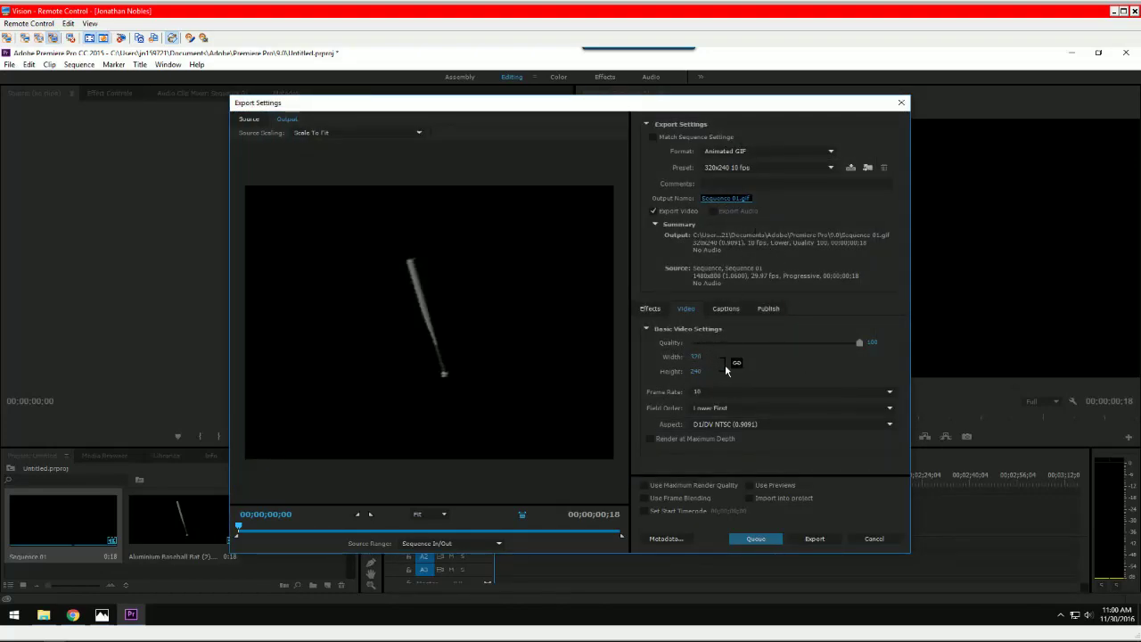
left_click(695, 356)
key("Return")
left_click(890, 392)
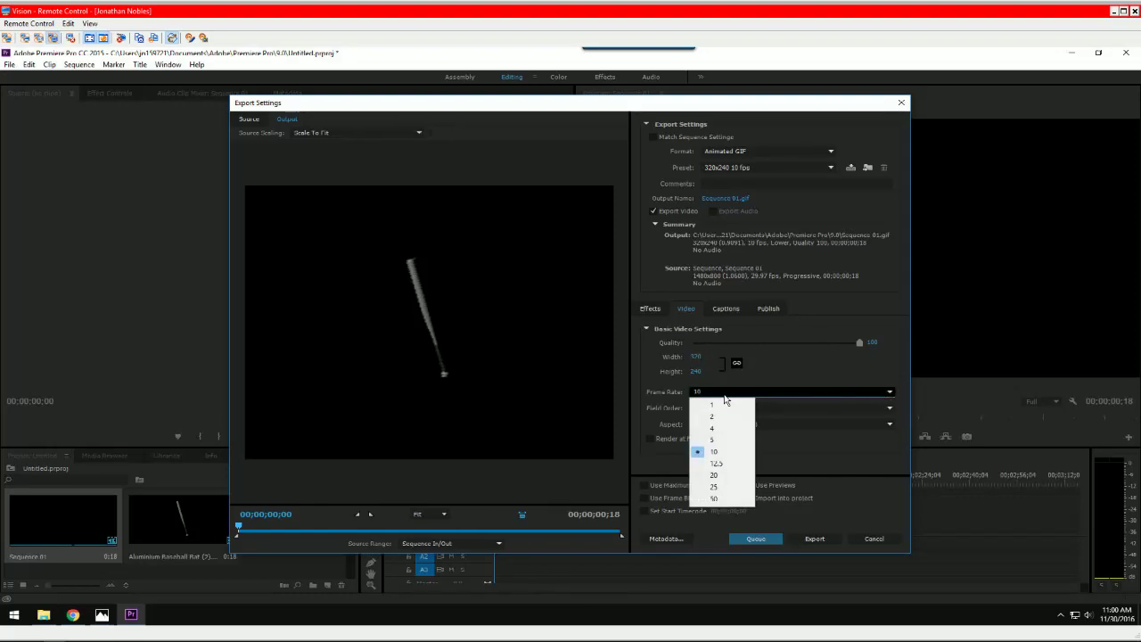
left_click(829, 362)
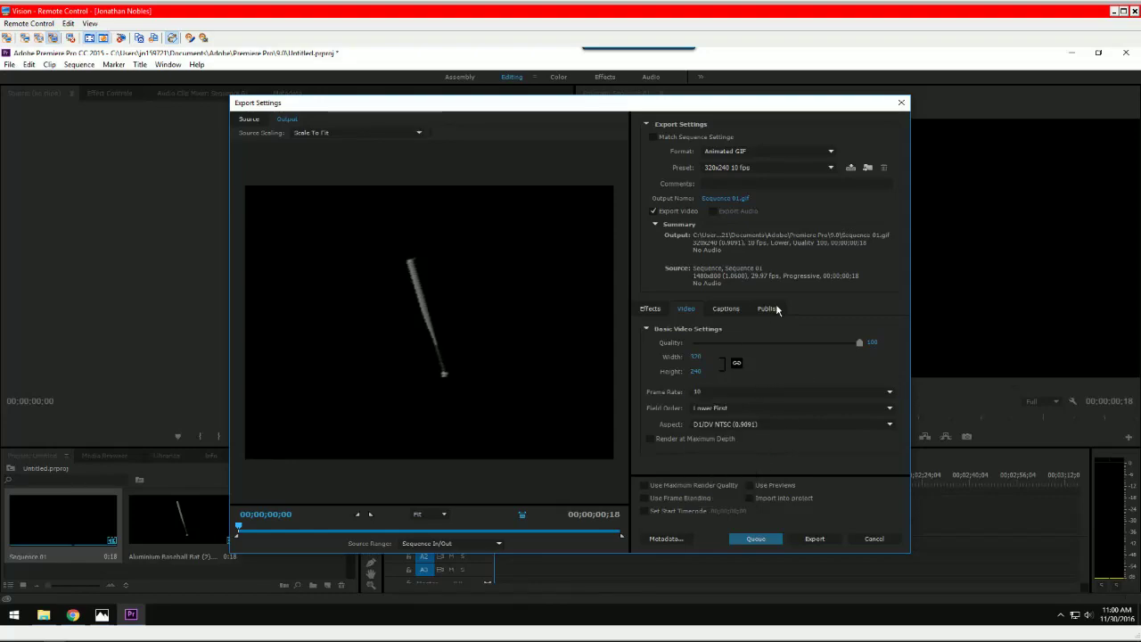
left_click(825, 540)
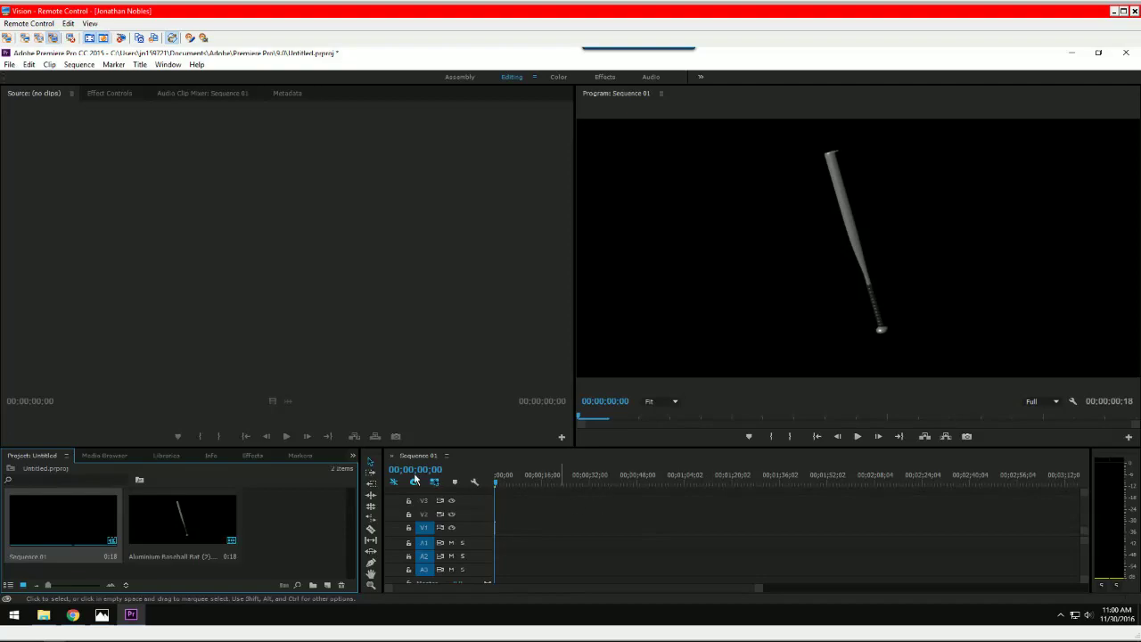